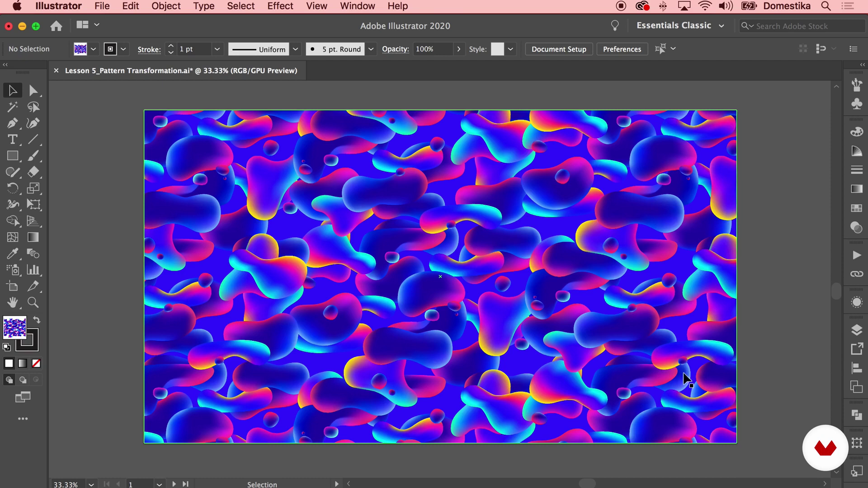
Step: Shrink the pattern-filled rectangle from its lower corner and stretch it back to cover the whole artboard
left_click_drag(737, 443, 539, 338)
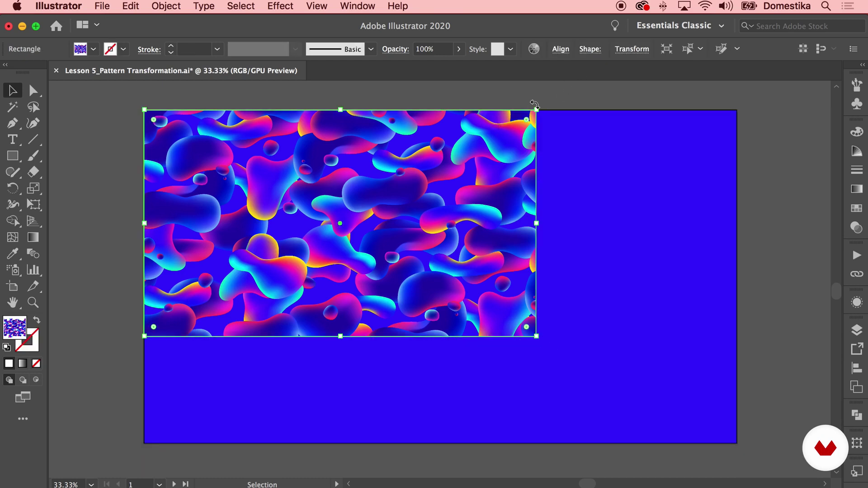
left_click_drag(534, 337, 736, 443)
left_click(779, 410)
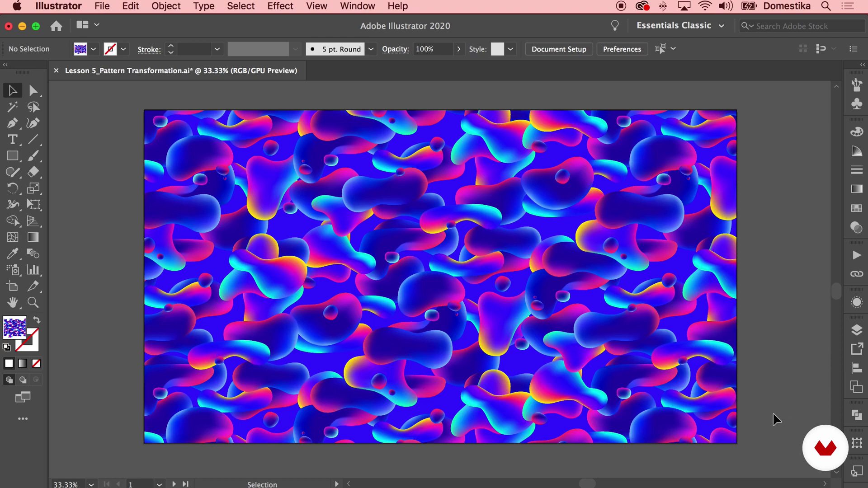
Step: Begin a Scale transformation on the patterned rectangle, limit it to Transform Patterns without transforming objects, and enable the preview
left_click(336, 136)
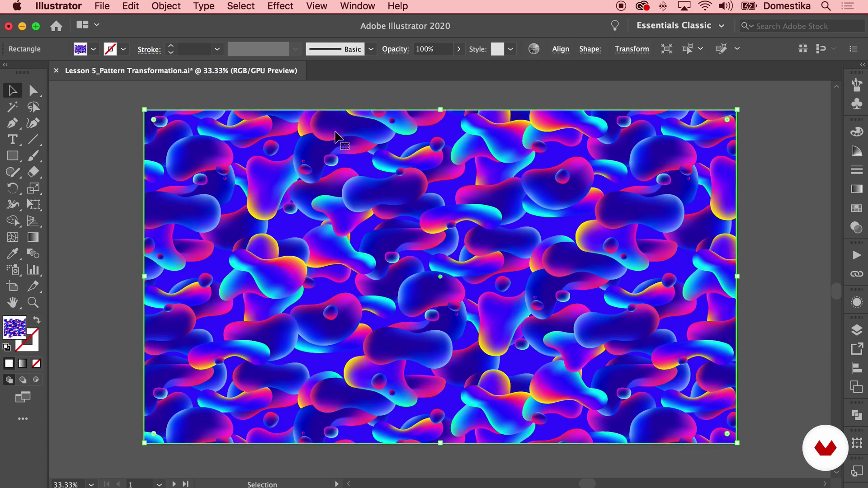
right_click(335, 129)
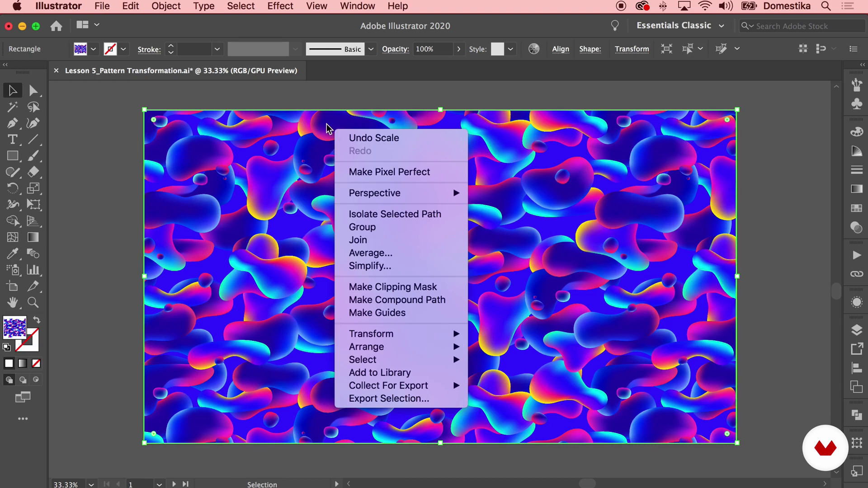
mouse_move(381, 335)
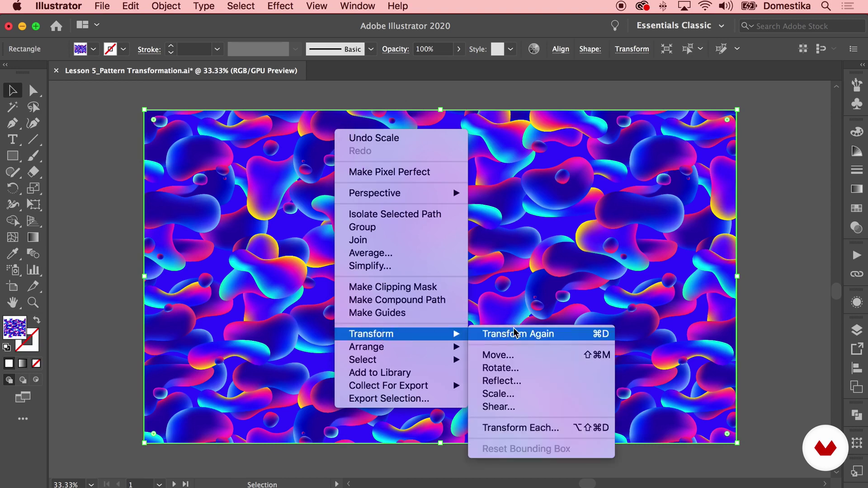
left_click(497, 393)
left_click_drag(92, 87, 165, 103)
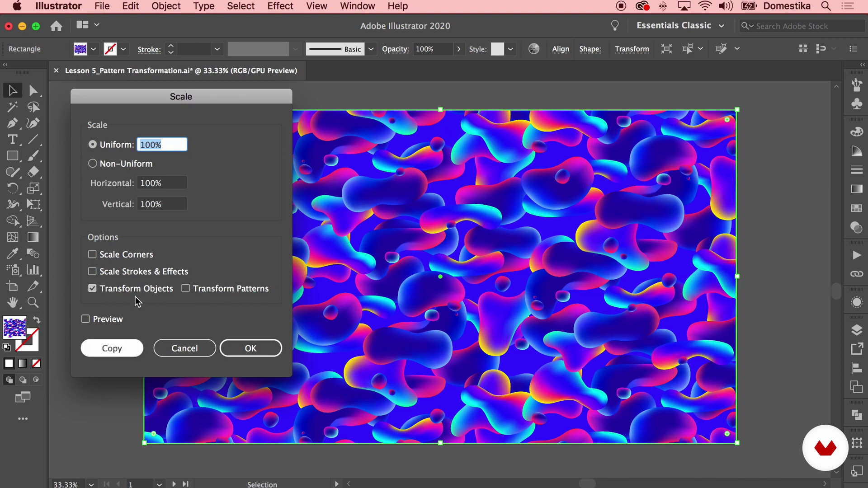
left_click(92, 289)
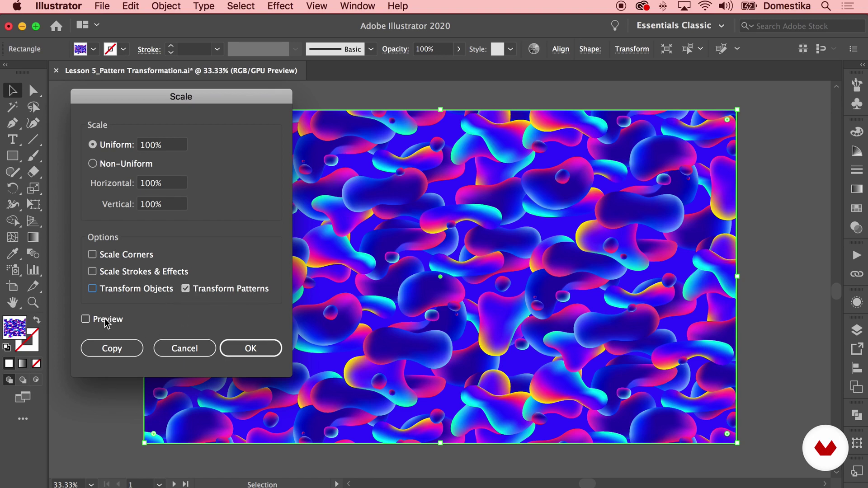
left_click(85, 319)
Step: Set the pattern's uniform scale to 80% and refresh the preview
left_click_drag(155, 145, 139, 149)
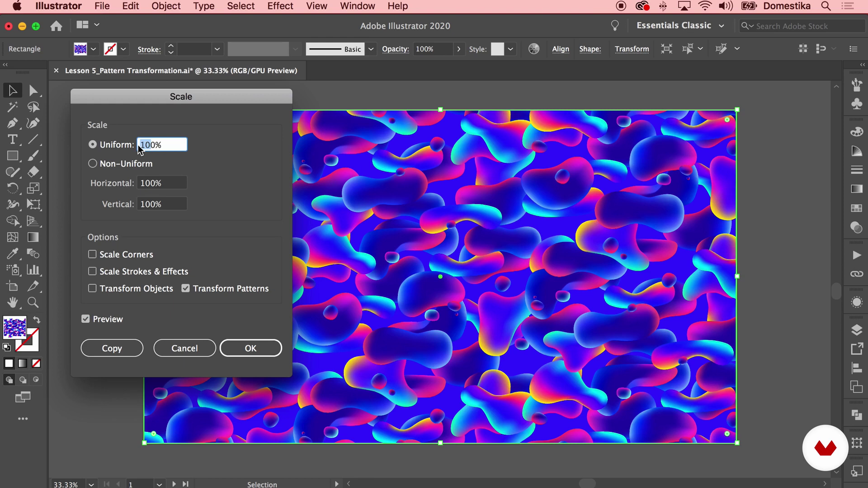
type("80")
left_click(107, 319)
left_click(107, 321)
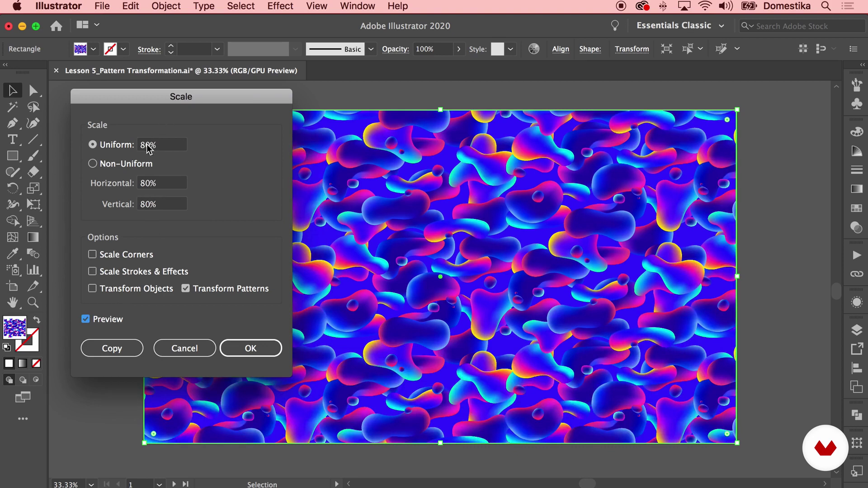
Step: Set the pattern's uniform scale to 50% and refresh the preview
left_click_drag(147, 147, 134, 149)
type("5")
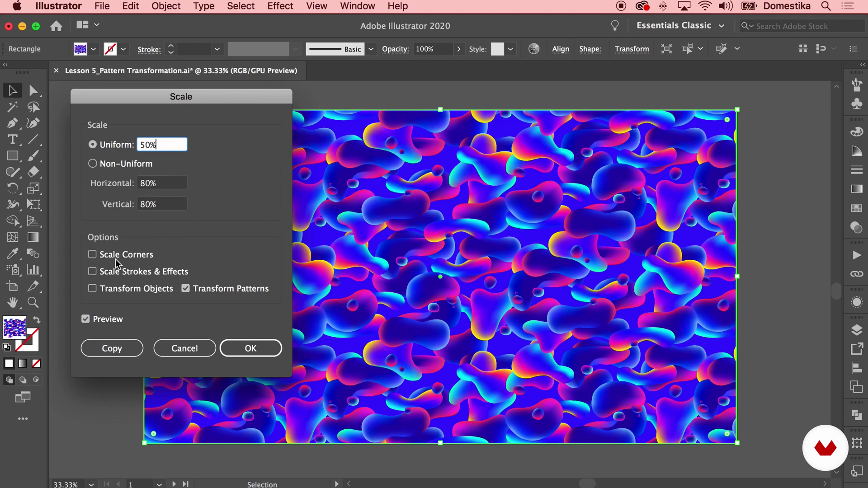
left_click(86, 320)
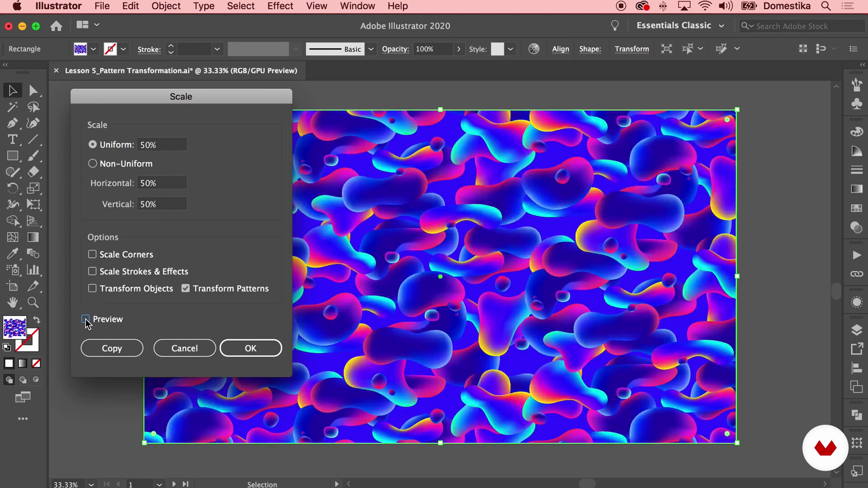
left_click(86, 319)
Step: Set the pattern's uniform scale to 120% and refresh the preview
left_click(126, 145)
type("120")
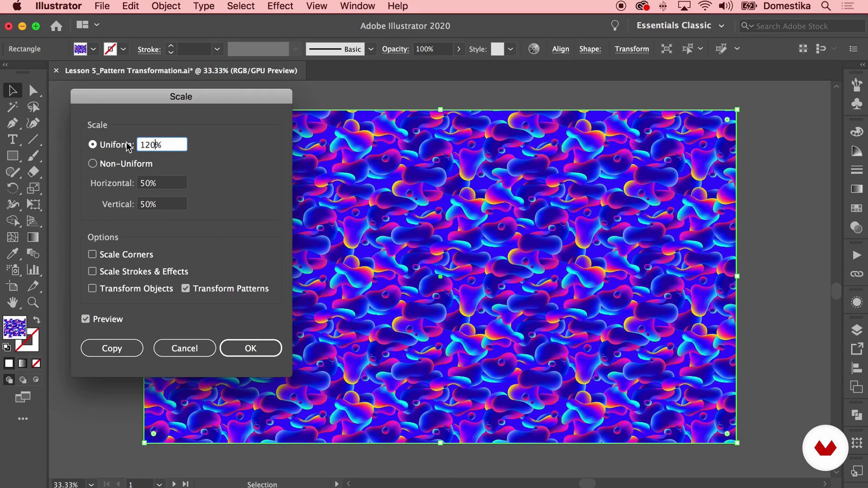
left_click(87, 319)
left_click(87, 319)
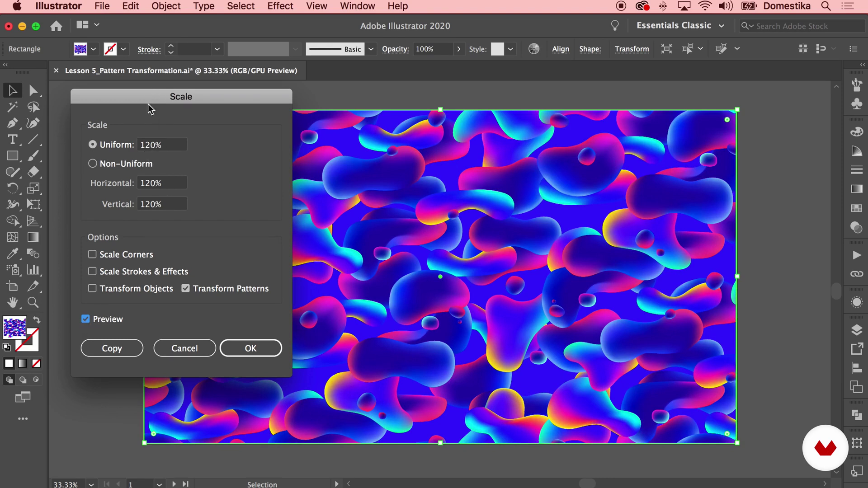
Step: Set the pattern's scale to 90% both horizontally and vertically, and apply the scaling
left_click(171, 183)
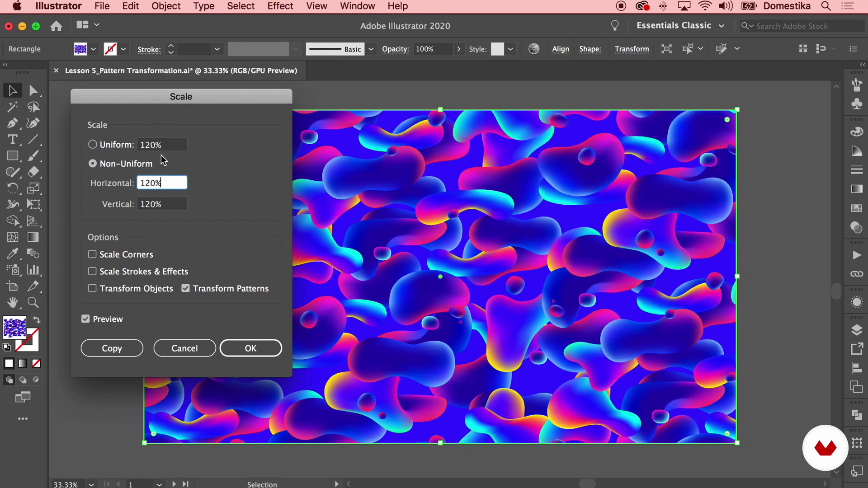
left_click(173, 145)
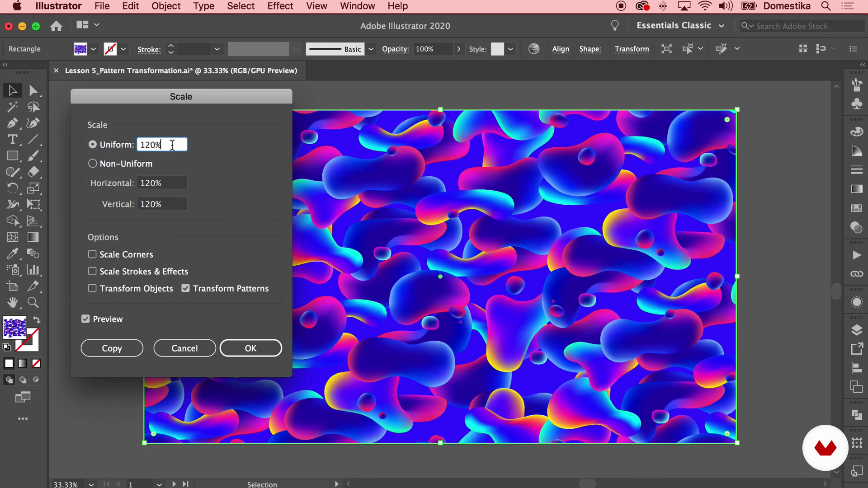
left_click_drag(155, 144, 139, 144)
type("90")
left_click(181, 182)
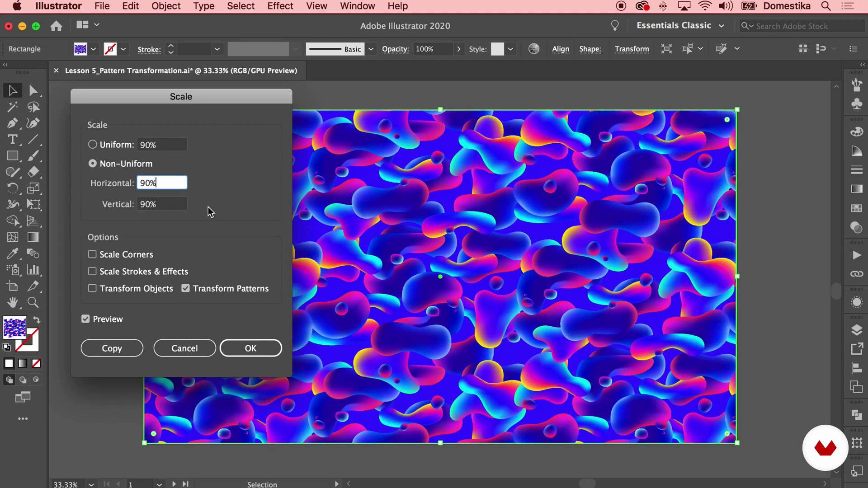
left_click(248, 349)
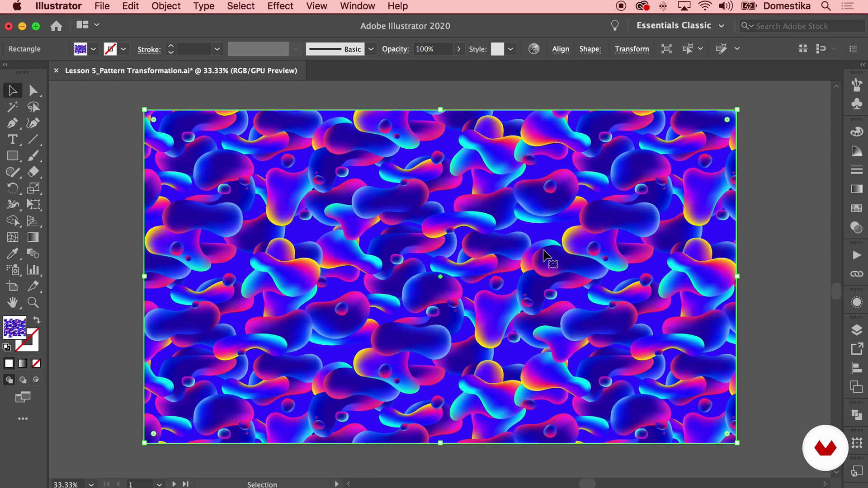
Step: Move only the pattern inside the rectangle, setting the move angle to 86°, and apply it
right_click(331, 125)
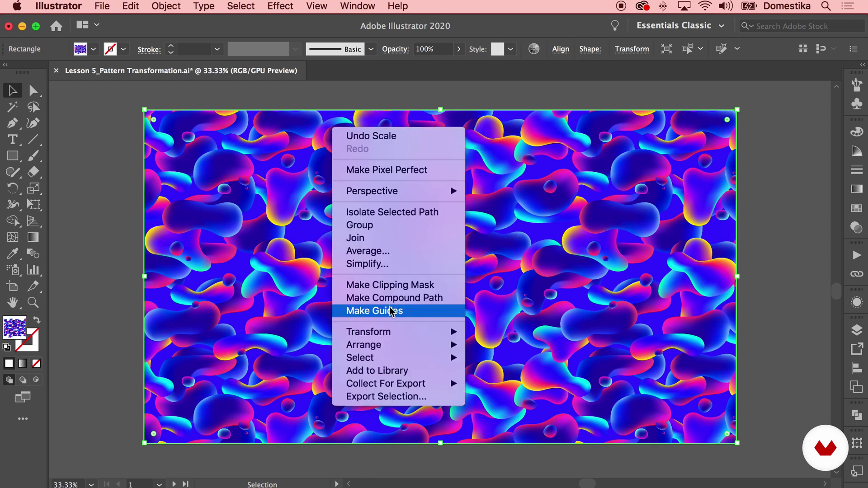
mouse_move(393, 333)
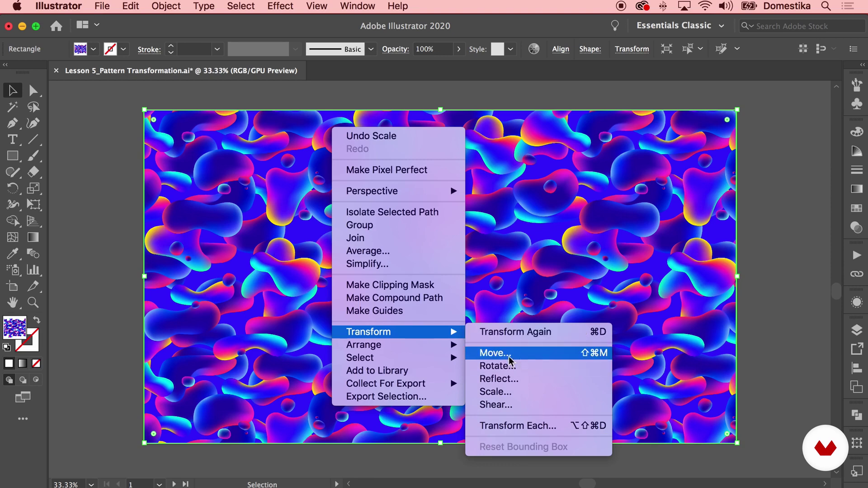
left_click(519, 354)
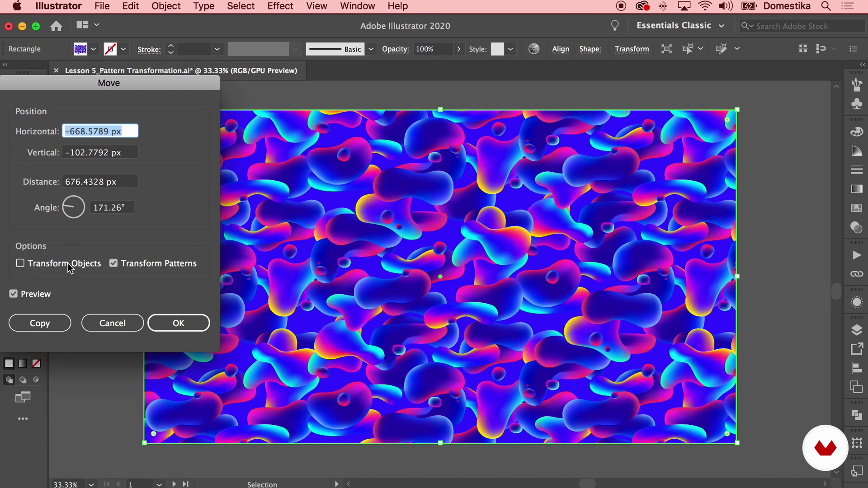
mouse_move(71, 202)
left_mouse_down()
mouse_move(78, 207)
mouse_move(74, 200)
left_mouse_up()
left_click(73, 200)
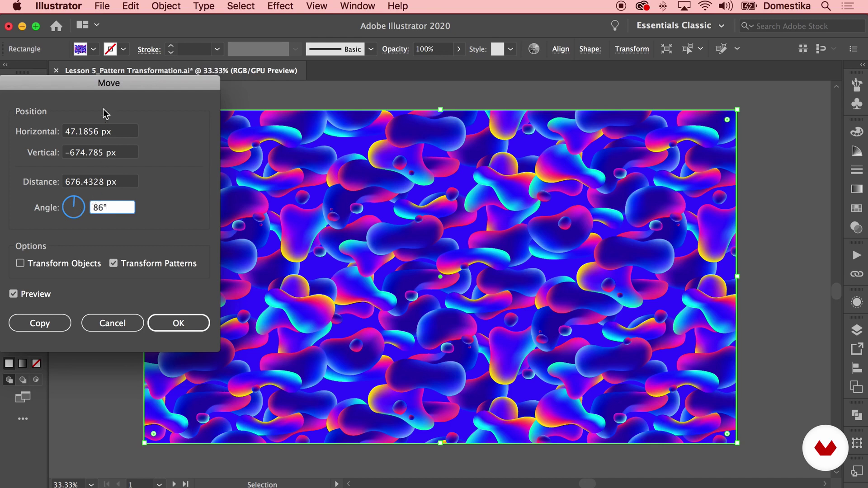
left_click(179, 323)
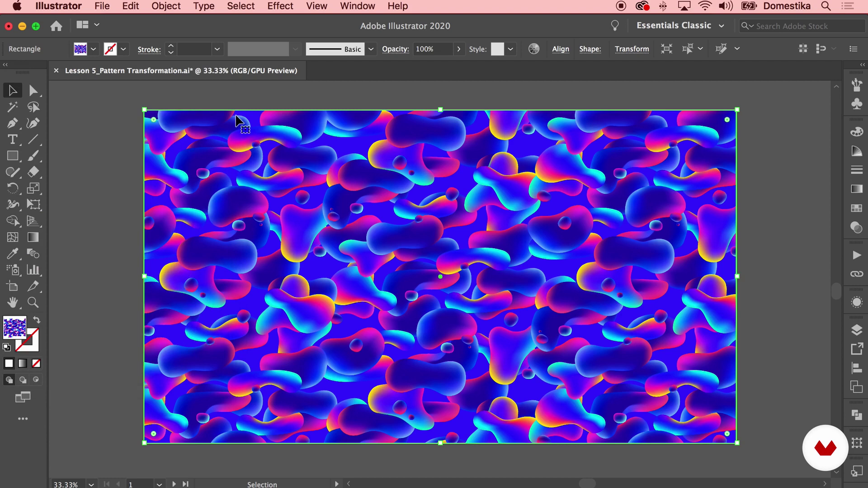
Step: Rotate only the pattern inside the rectangle by 27°, apply the rotation and deselect the rectangle
right_click(305, 121)
mouse_move(361, 328)
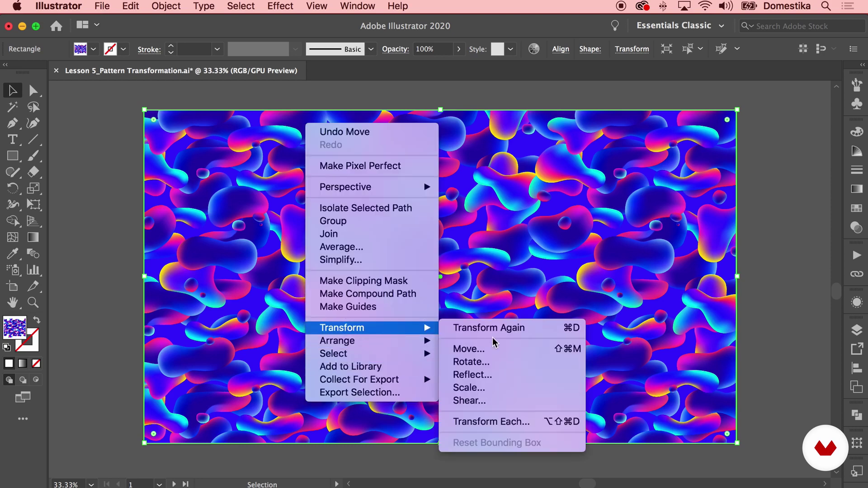
left_click(482, 364)
left_click(68, 144)
mouse_move(67, 144)
left_mouse_down()
mouse_move(53, 147)
mouse_move(75, 132)
left_mouse_up()
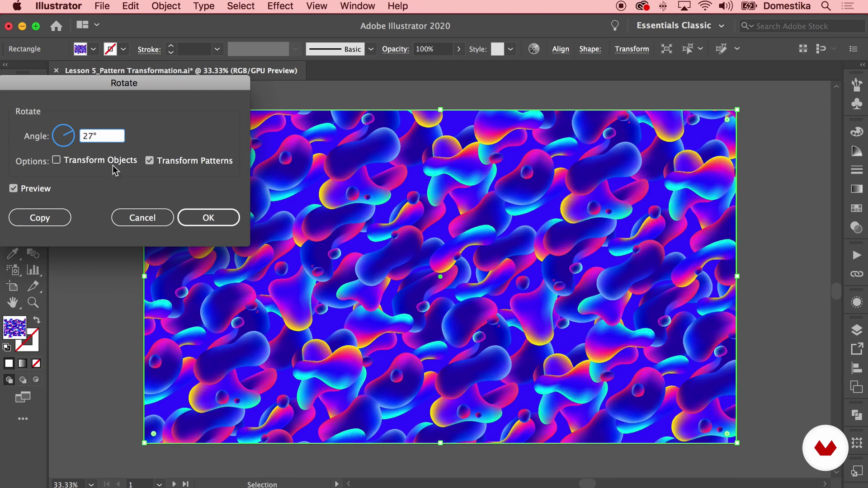
left_click(204, 216)
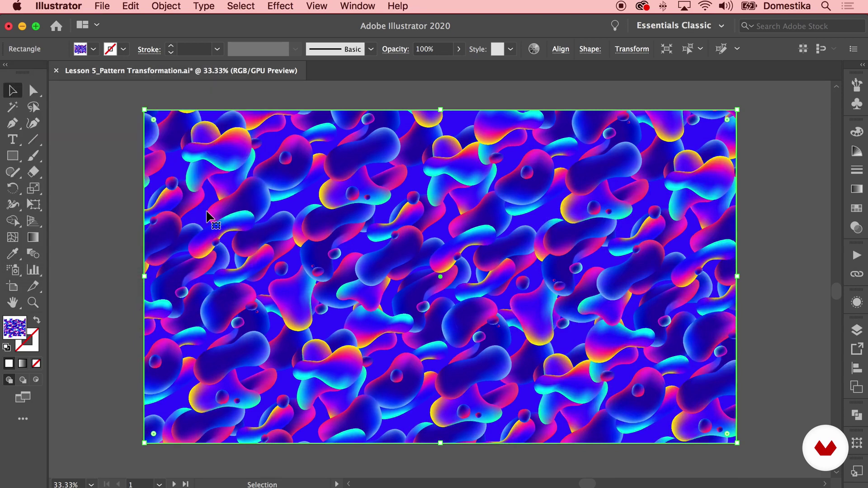
left_click(86, 231)
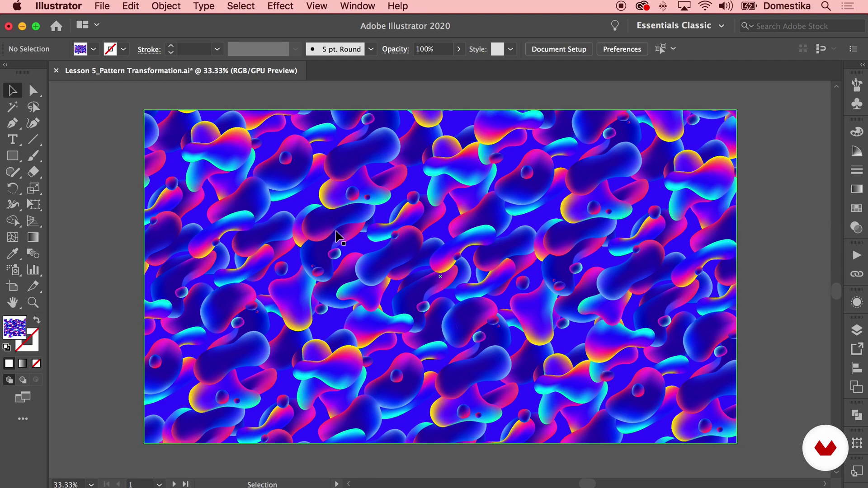
Step: Isolate the patterned rectangle, try shifting it partly off the artboard, undo the move and leave isolation mode
left_click(470, 222)
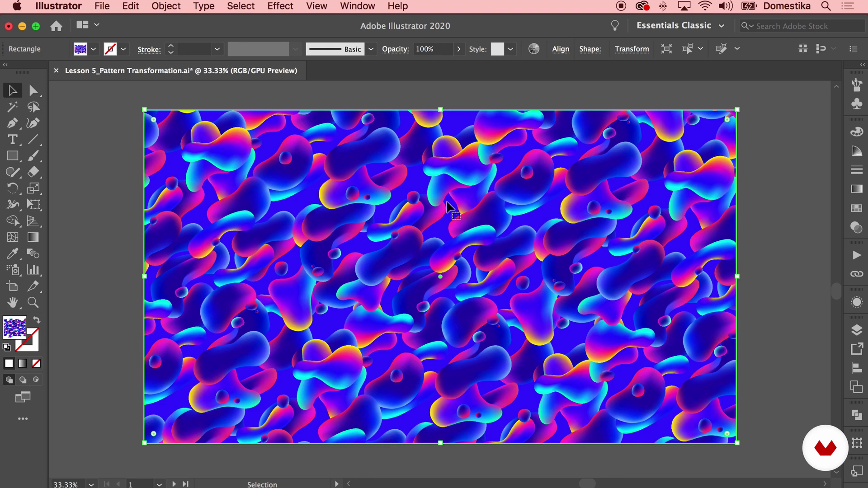
double_click(415, 250)
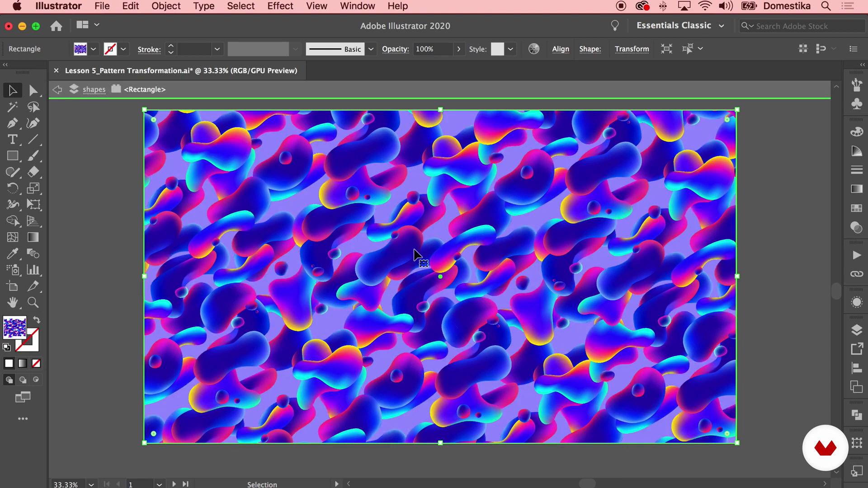
left_click_drag(426, 300, 503, 312)
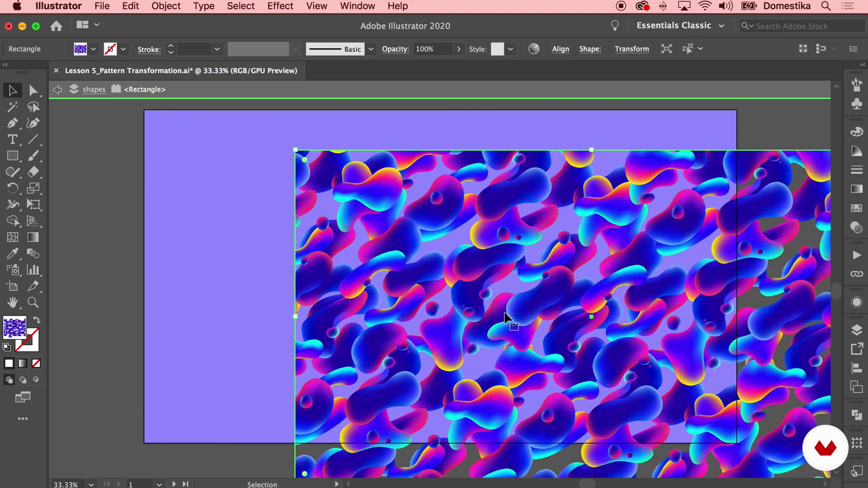
key("super+z")
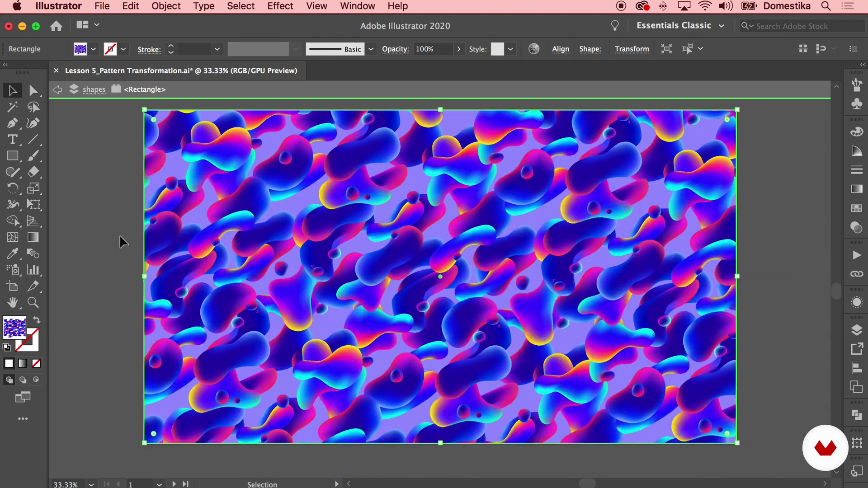
double_click(99, 209)
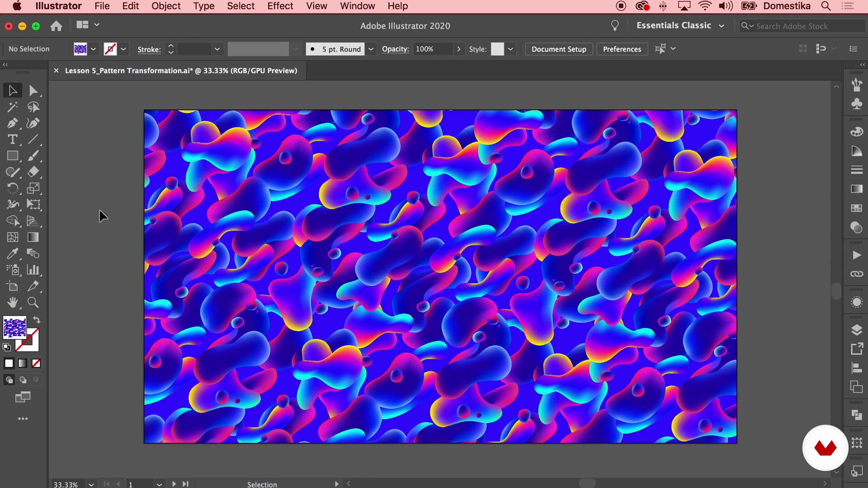
Step: Expand the patterned rectangle into artwork and shift the resulting group about 220 px right and 36 px down
left_click(206, 177)
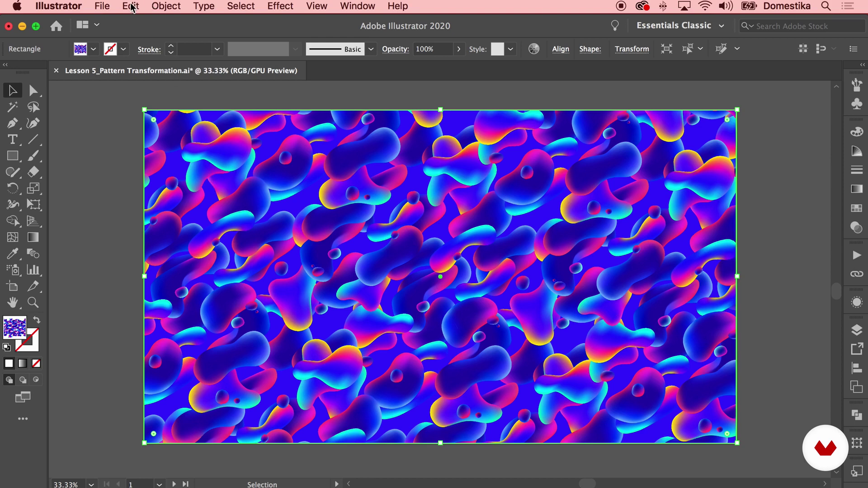
left_click(168, 5)
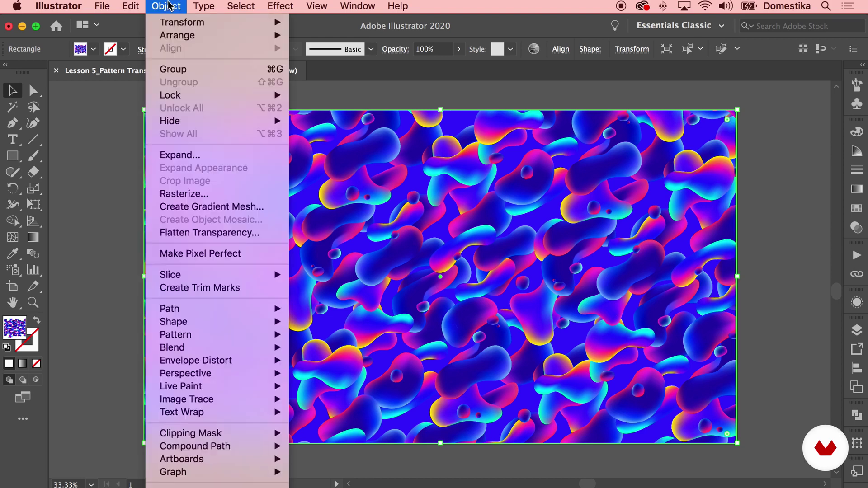
left_click(183, 155)
left_click_drag(54, 87, 72, 89)
left_click(145, 272)
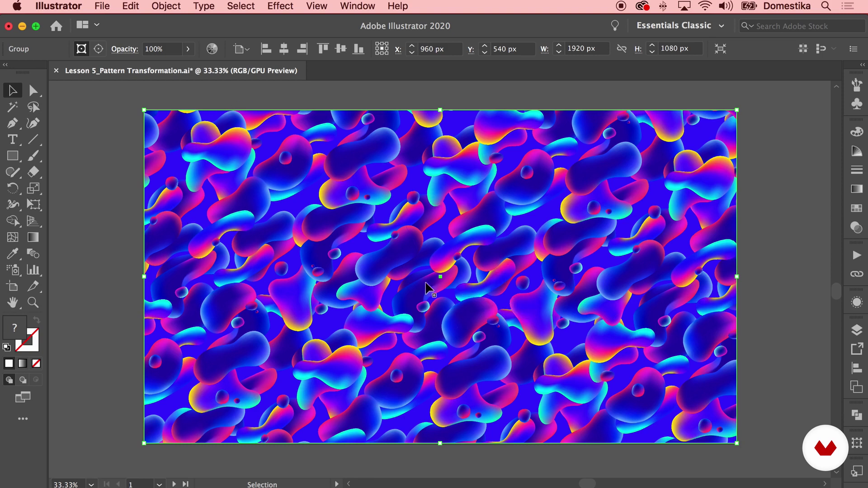
left_click_drag(359, 125, 427, 137)
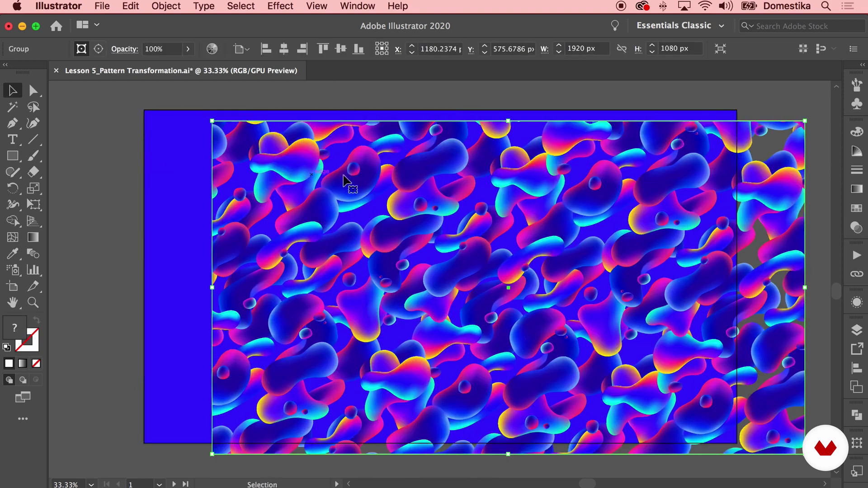
Step: Undo the last move of the expanded pattern group and ungroup it
key("super+z")
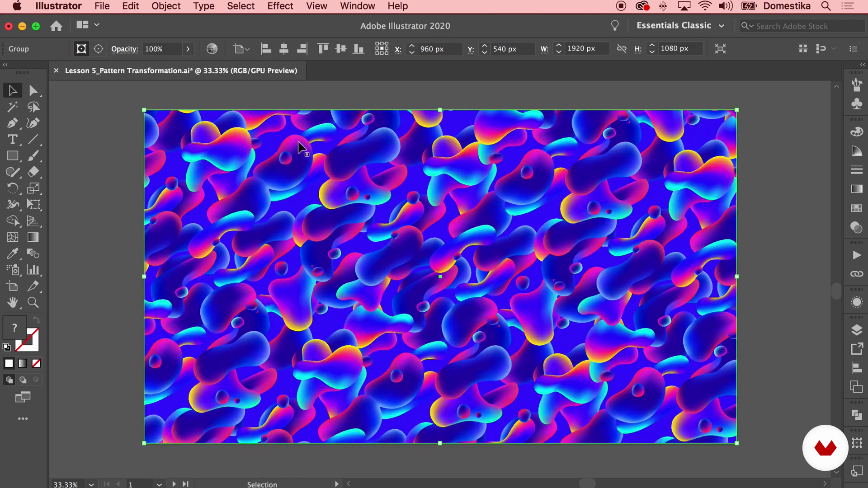
right_click(302, 119)
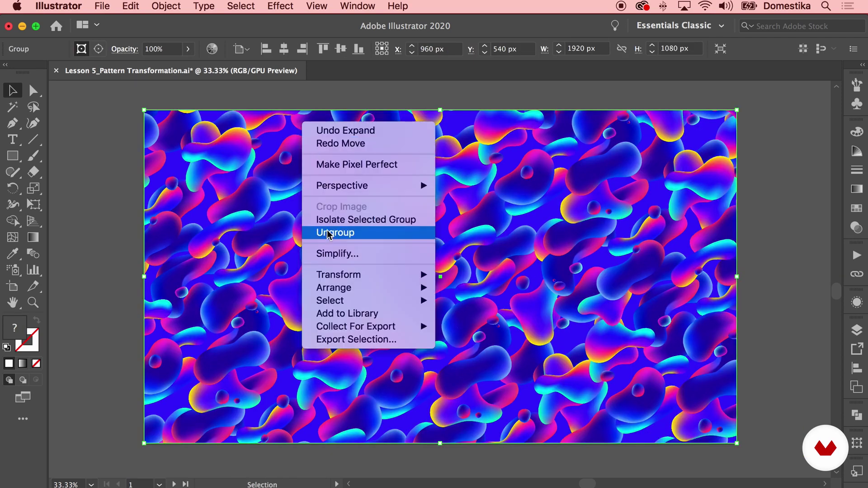
left_click(386, 238)
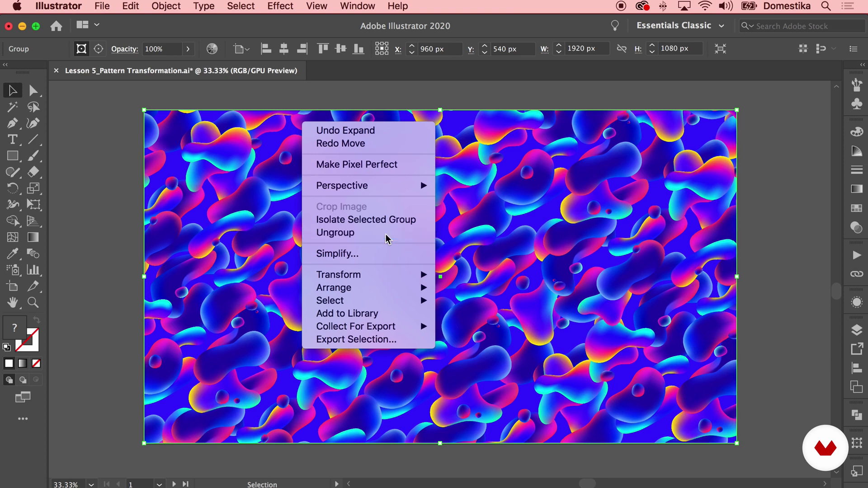
Step: Isolate the clipped artwork to examine its nested clip groups and leave isolation mode
double_click(239, 154)
left_click_drag(326, 172, 498, 226)
left_click_drag(550, 172, 140, 149)
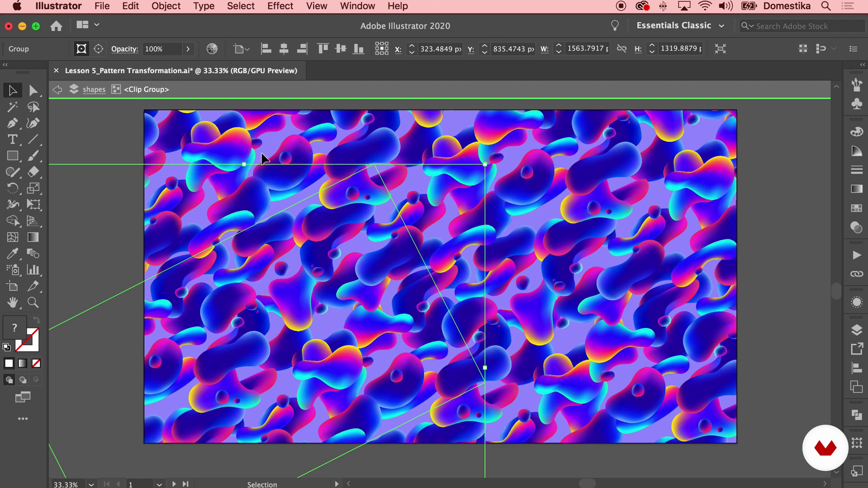
left_click(57, 90)
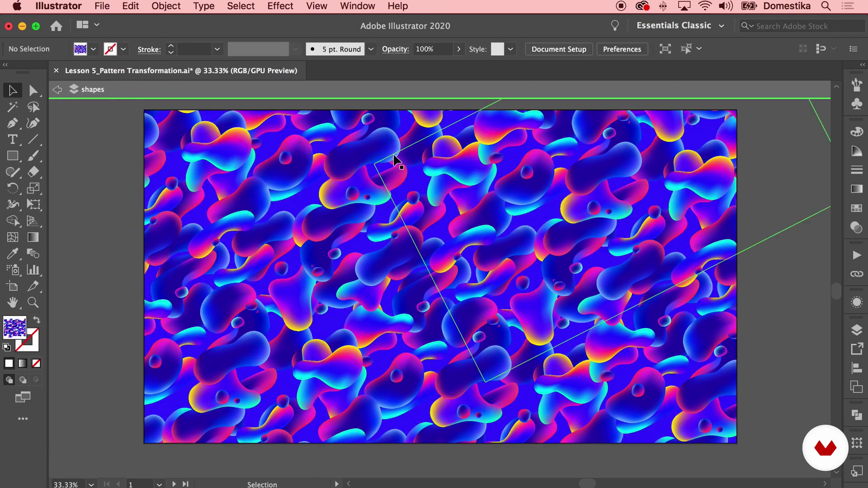
left_click(57, 91)
Step: Release the clipping mask around the expanded pattern and deselect the revealed artwork
right_click(315, 134)
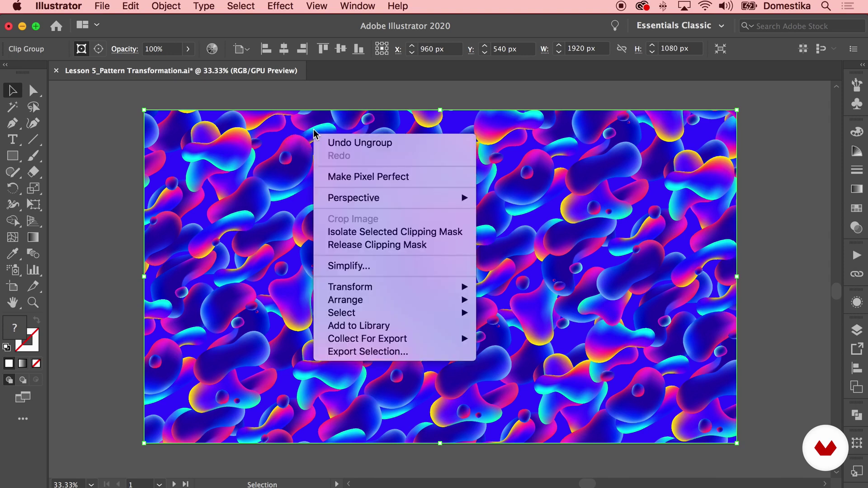
left_click(419, 246)
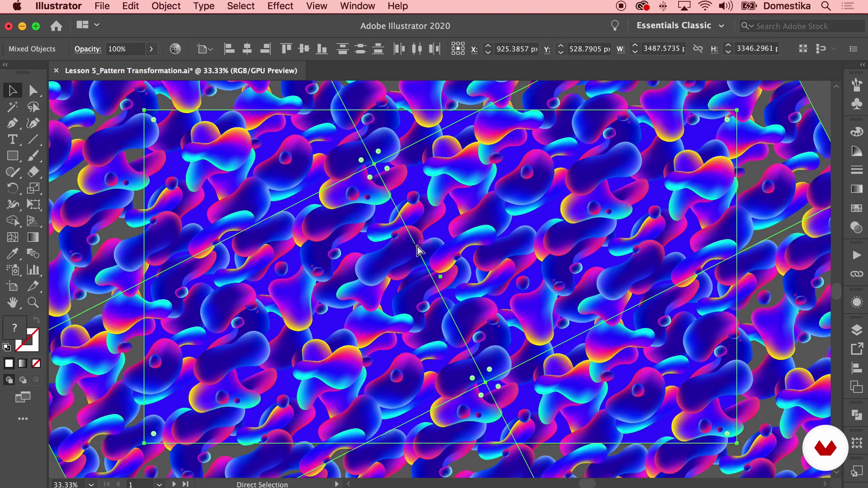
key("super+minus")
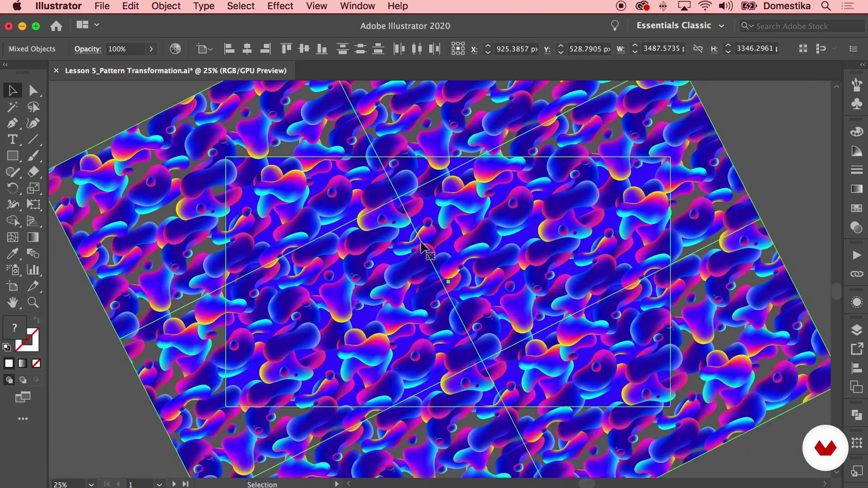
left_click(754, 143)
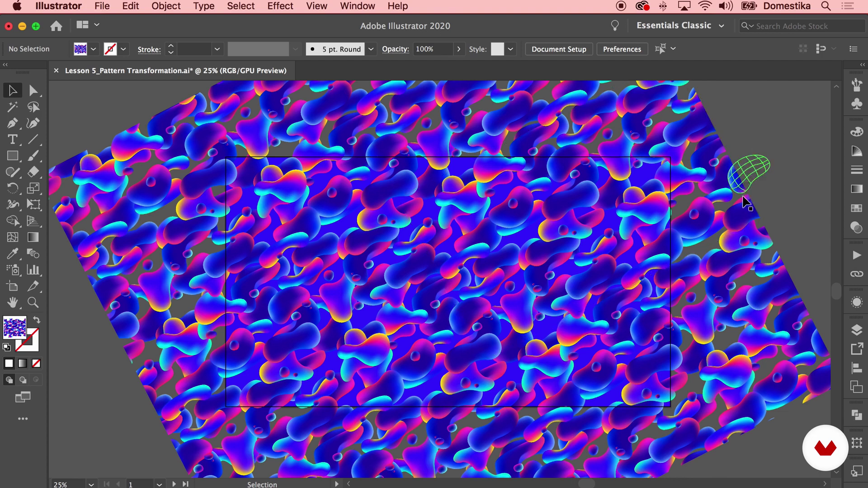
Step: Examine the lower-left pattern tile by selecting its whole group and a single mesh shape inside it
left_click(370, 244)
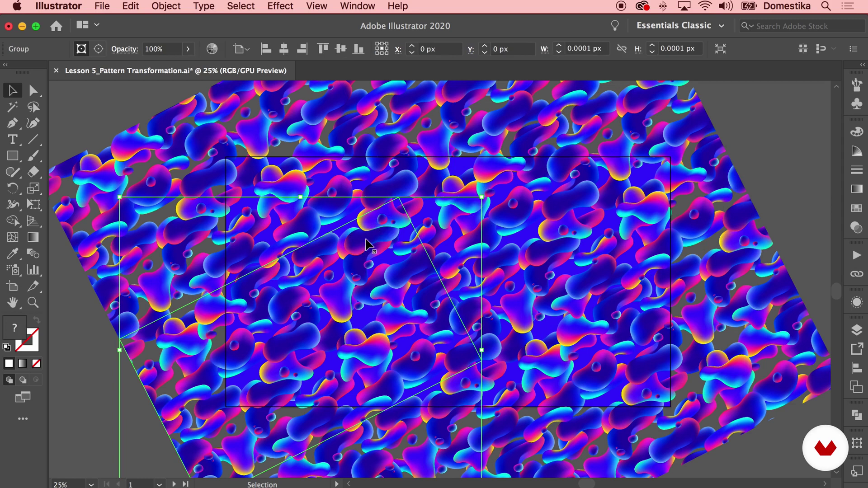
key("a")
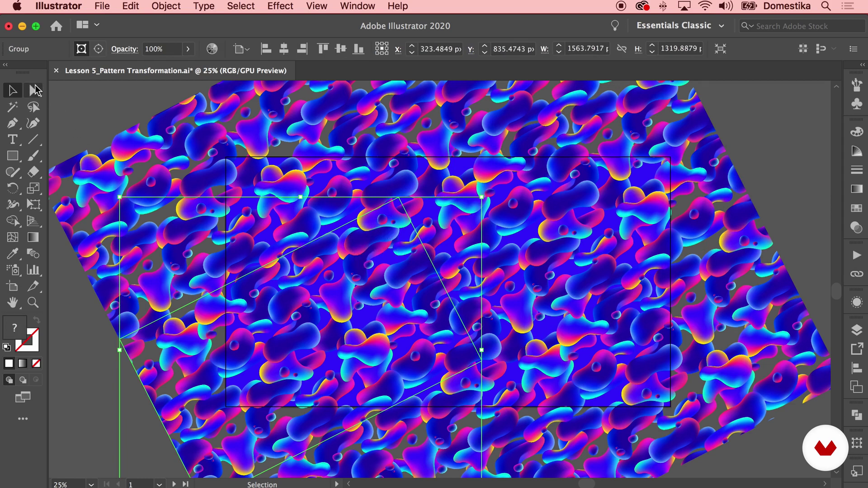
left_click(113, 100)
left_click(371, 224)
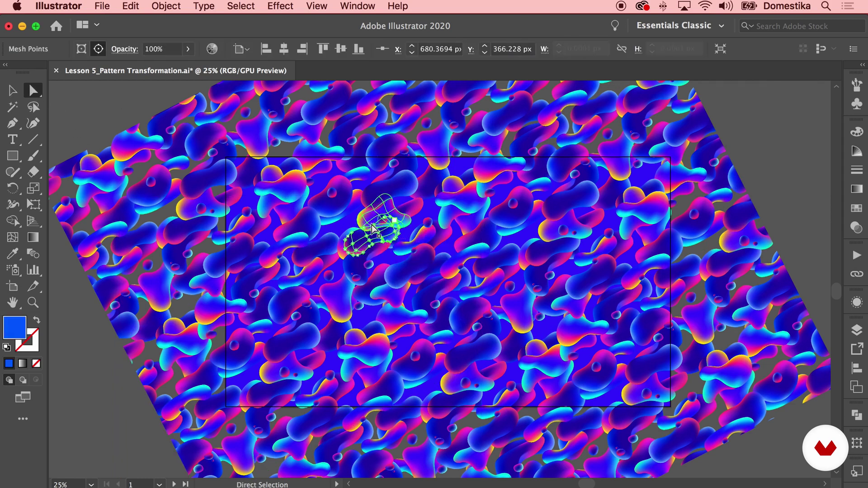
left_click_drag(368, 261, 342, 256)
key("v")
left_click(91, 100)
Step: Ungroup the lower-left pattern tile and release its clipping mask
left_click(350, 262)
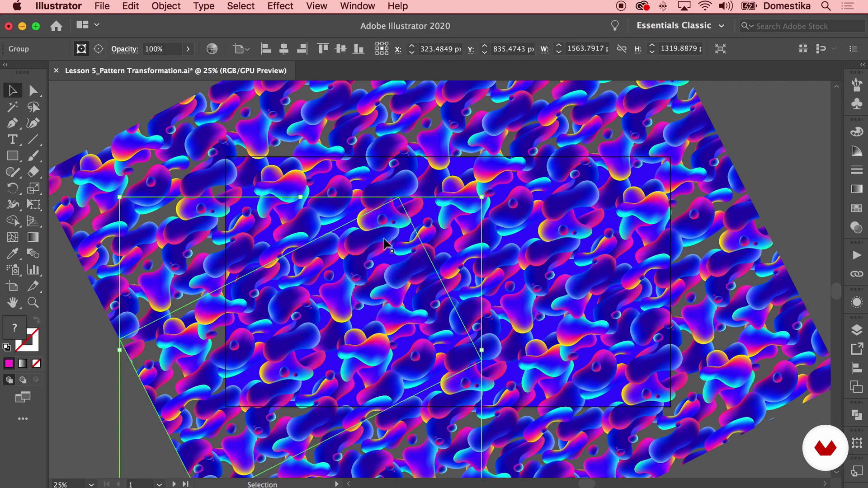
right_click(394, 204)
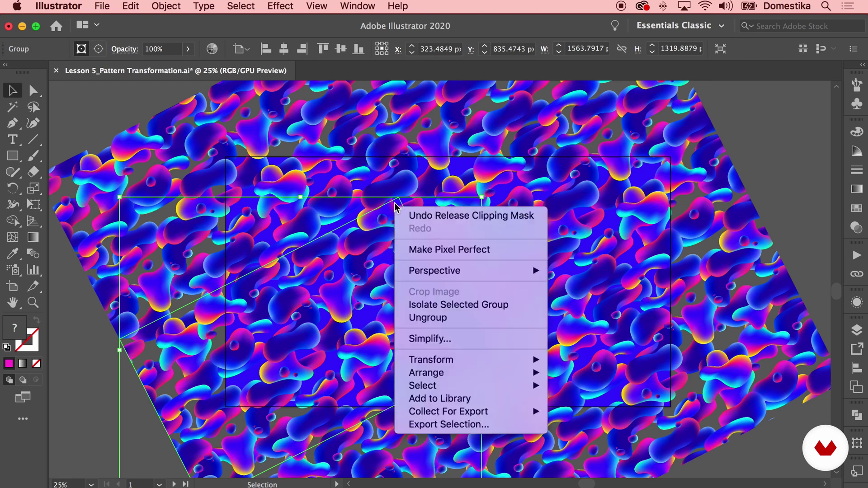
left_click(428, 318)
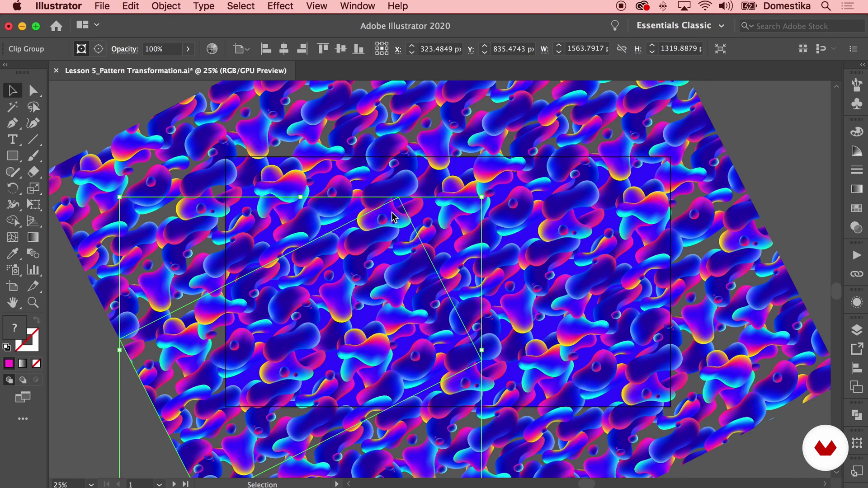
right_click(393, 217)
left_click(431, 328)
Step: Ungroup the large cluster of shapes in the artboard's lower-left area and select one of its mesh shapes individually
left_click(750, 194)
left_click(453, 286)
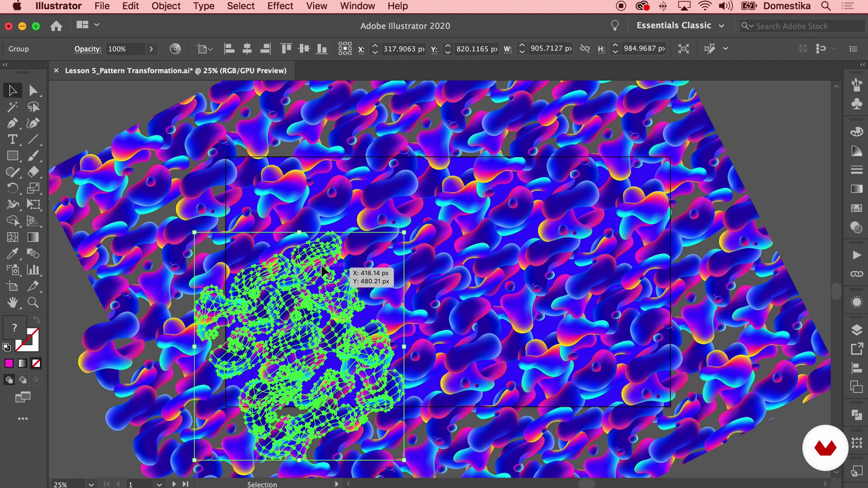
key("super+z")
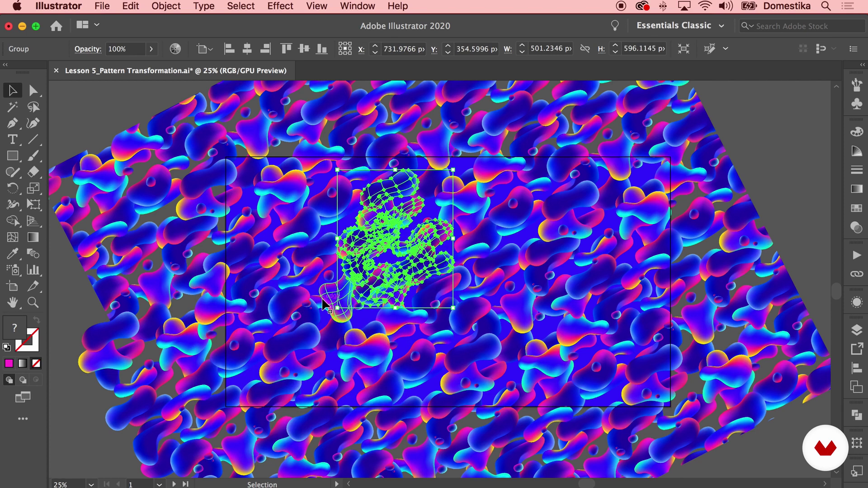
key("super+shift+z")
right_click(339, 299)
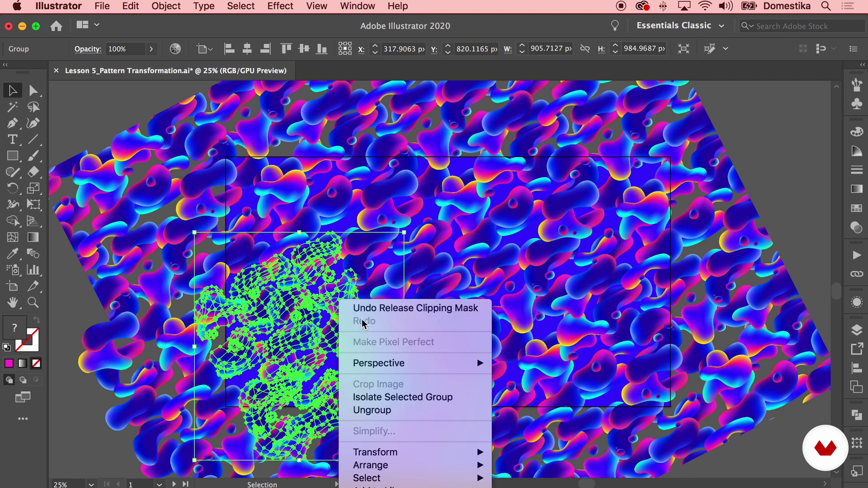
right_click(342, 206)
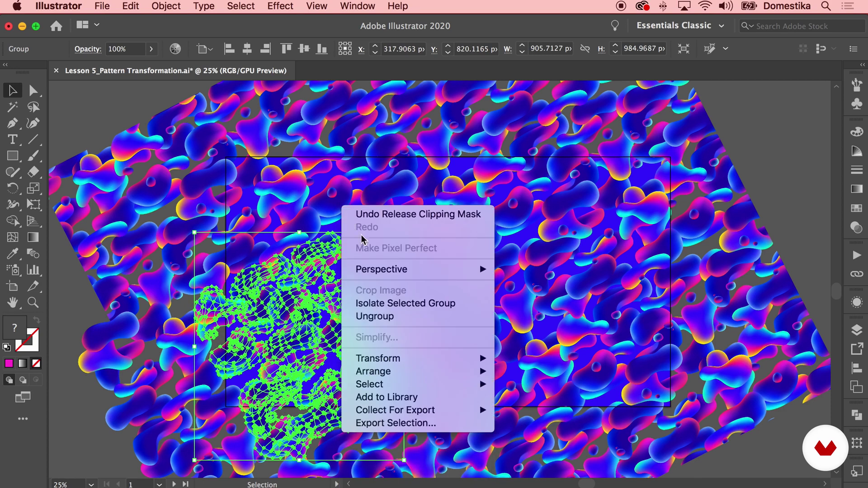
left_click(375, 316)
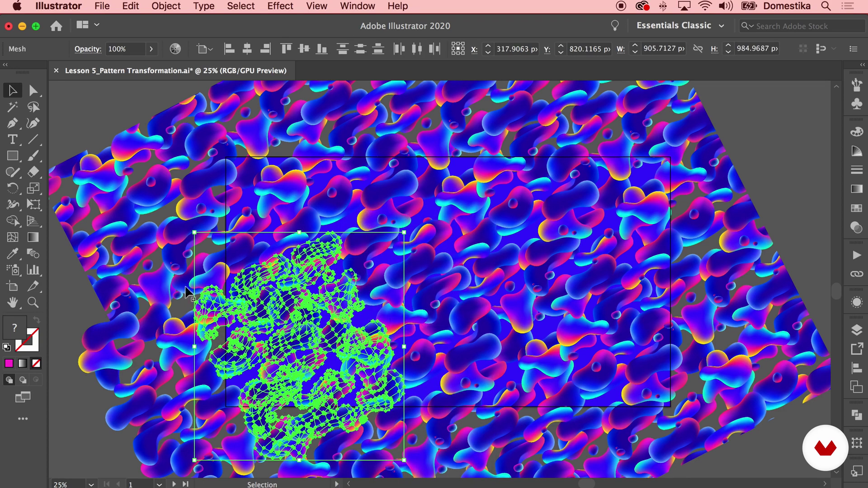
left_click(81, 303)
left_click(288, 303)
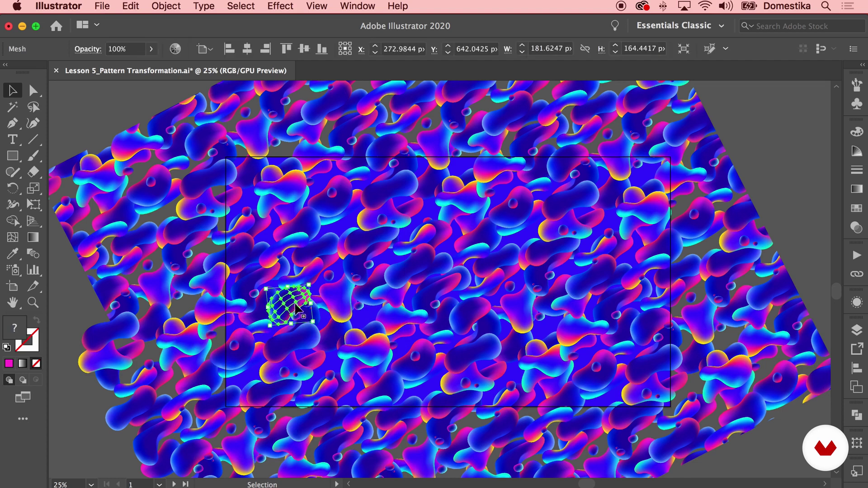
Step: Ungroup the smaller shape cluster in the upper-middle part of the artboard and select one of its mesh shapes
left_click(341, 302)
key("super+equal")
left_click_drag(357, 301, 496, 211)
left_click(497, 211)
right_click(492, 207)
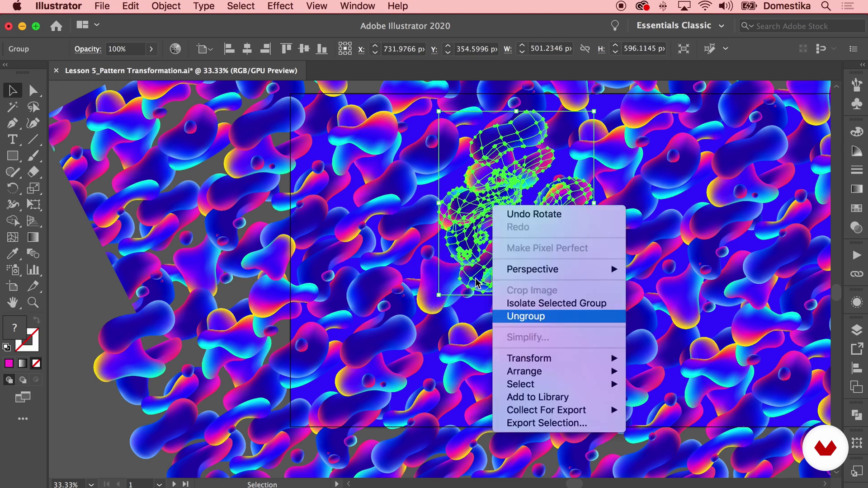
left_click(526, 316)
left_click_drag(429, 228, 526, 171)
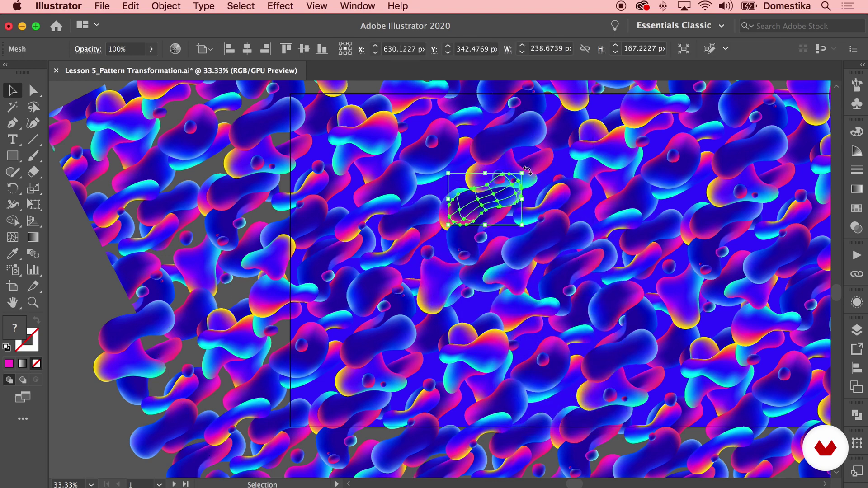
Step: Examine how the ungrouped artwork is separated by selecting the blue background rectangle and individual mesh shapes, and deselect everything
left_click_drag(488, 198, 332, 335)
left_click_drag(260, 360, 193, 380)
left_click_drag(259, 400, 259, 386)
left_click_drag(284, 382, 280, 351)
left_click_drag(247, 349, 455, 273)
left_click(450, 251)
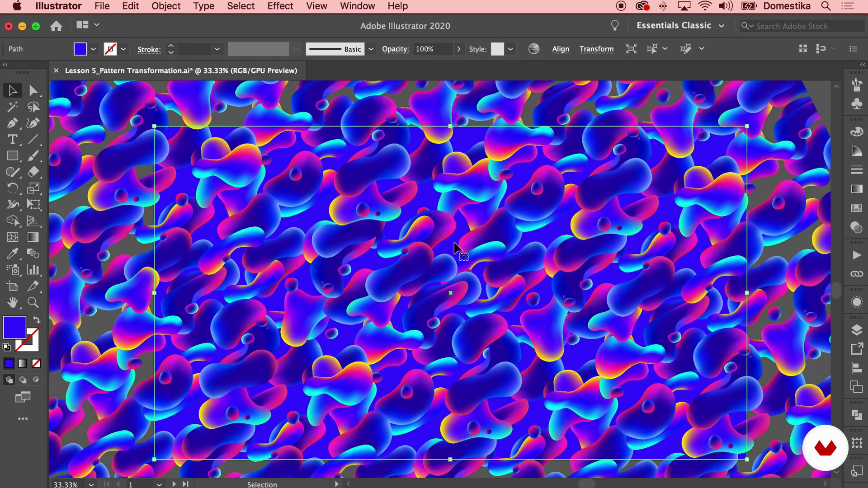
left_click_drag(254, 375, 624, 168)
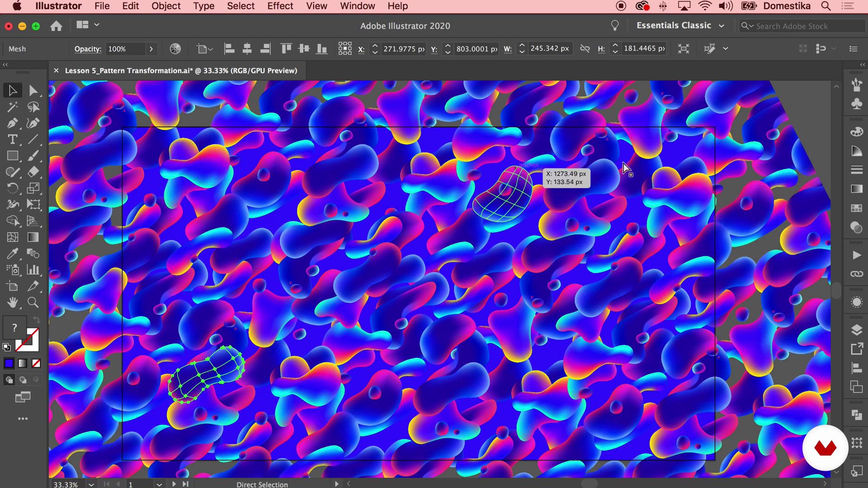
key("super+minus")
key("super+minus")
left_click_drag(711, 148, 618, 185)
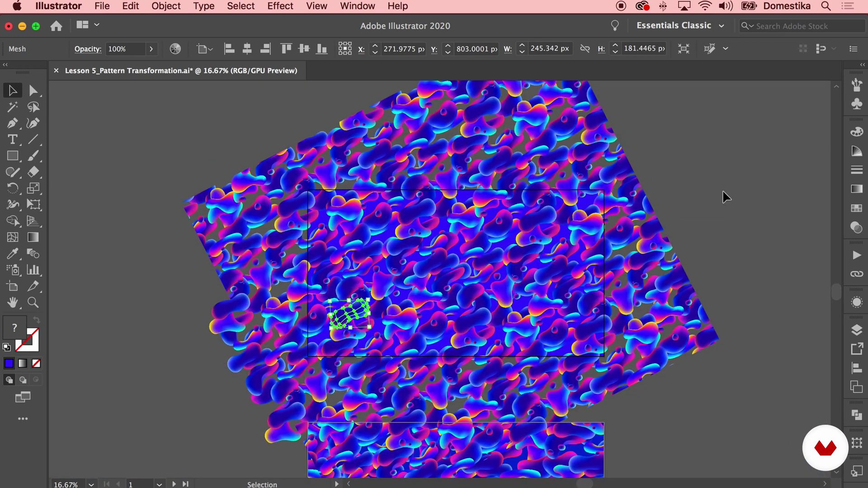
key("super+plus")
left_click_drag(684, 203, 549, 312)
left_click_drag(775, 214, 217, 90)
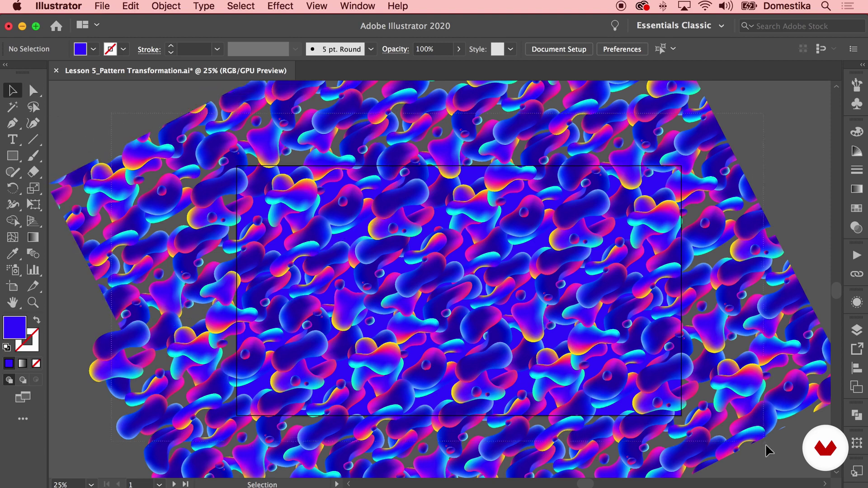
Step: Select all the expanded artwork, try grouping it into one group, and clear the selection
key("super+a")
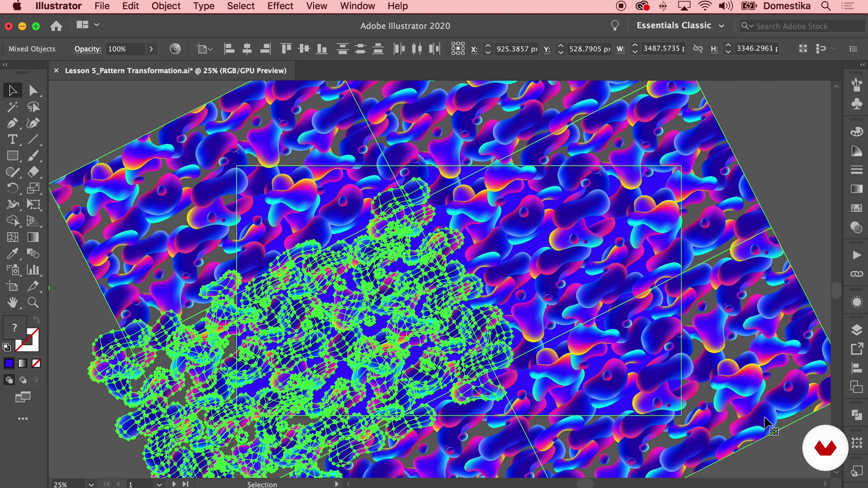
left_click(753, 137)
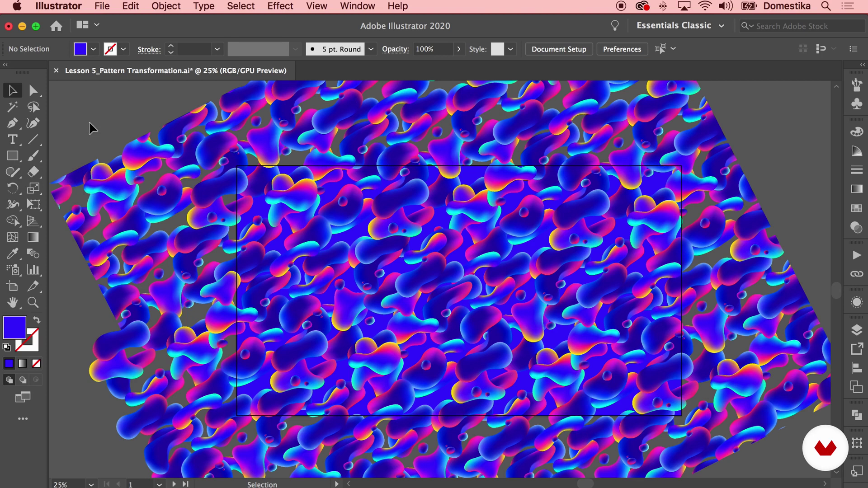
left_click(135, 154)
key("super")
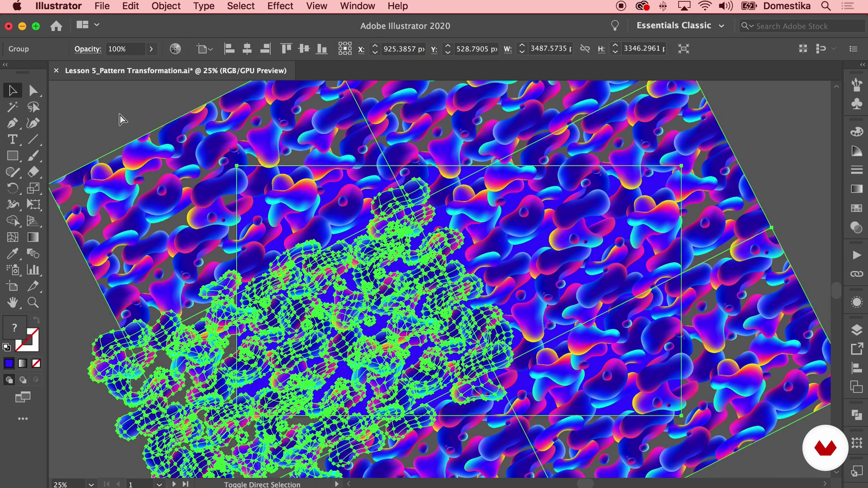
left_click(103, 106)
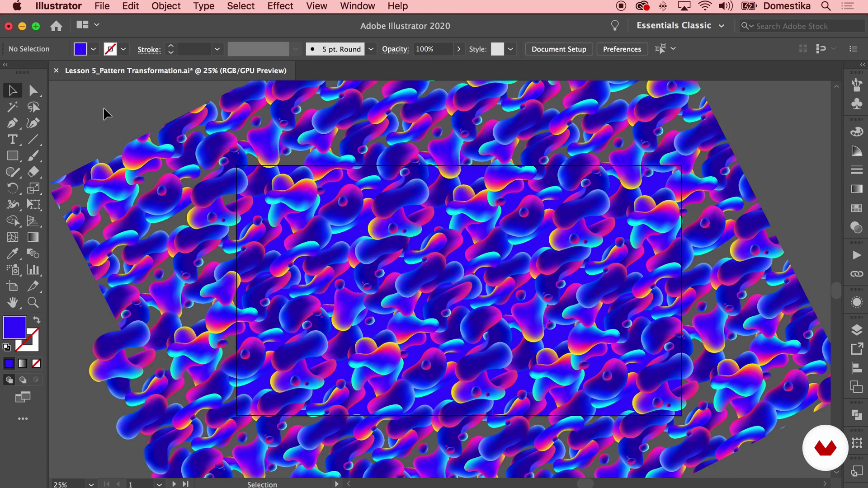
Step: Lock the blue background rectangle and select all the remaining pattern artwork
left_click(263, 210)
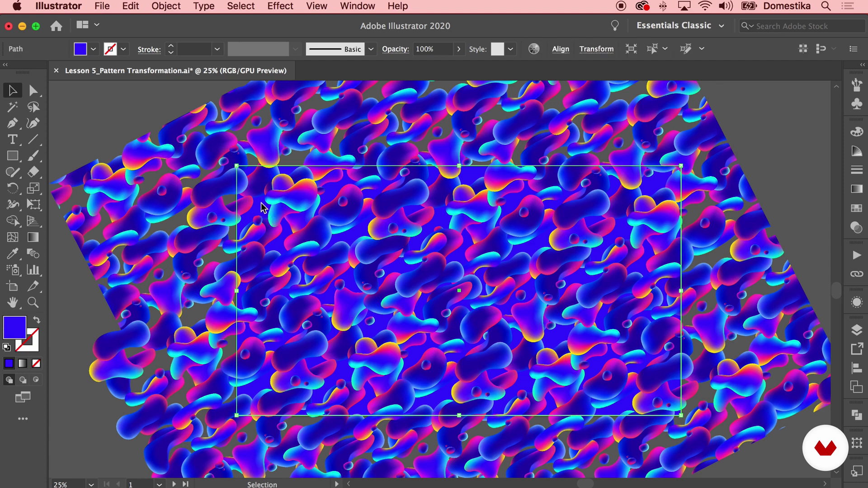
left_click(149, 5)
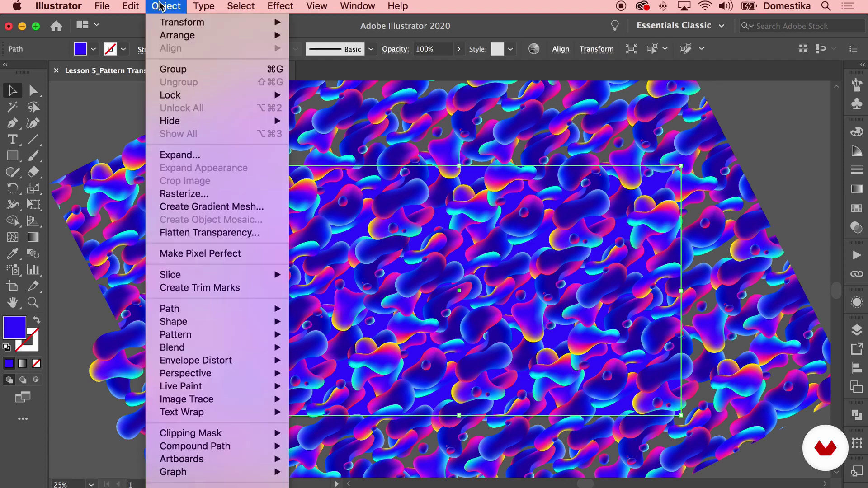
mouse_move(229, 96)
left_click(336, 100)
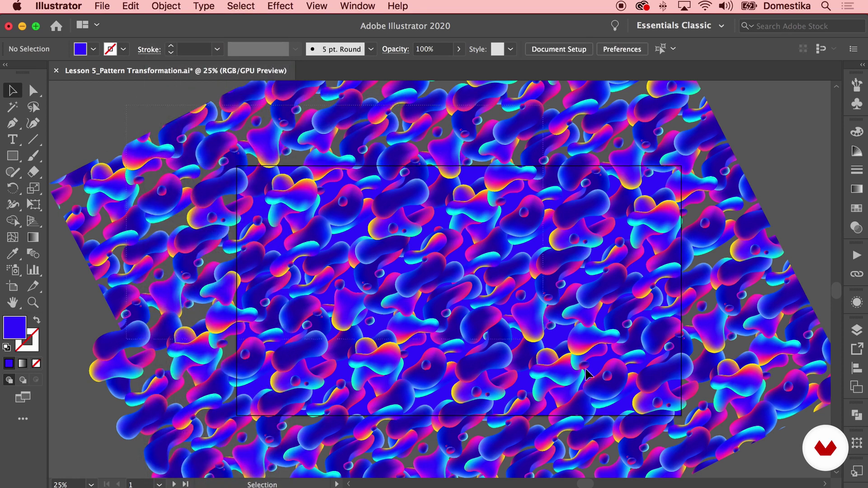
key("super+a")
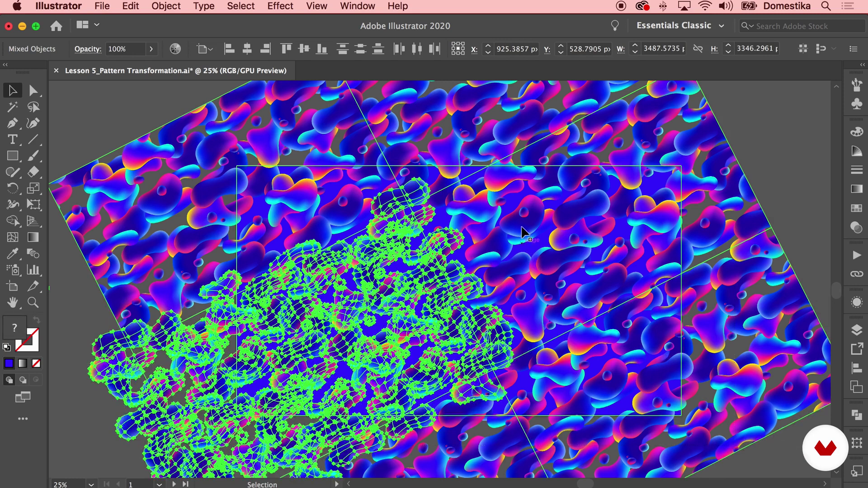
Step: Group the selected pattern artwork and draw a 1920 x 1080 px rectangle over it that exactly covers the artboard
right_click(522, 227)
left_click(568, 332)
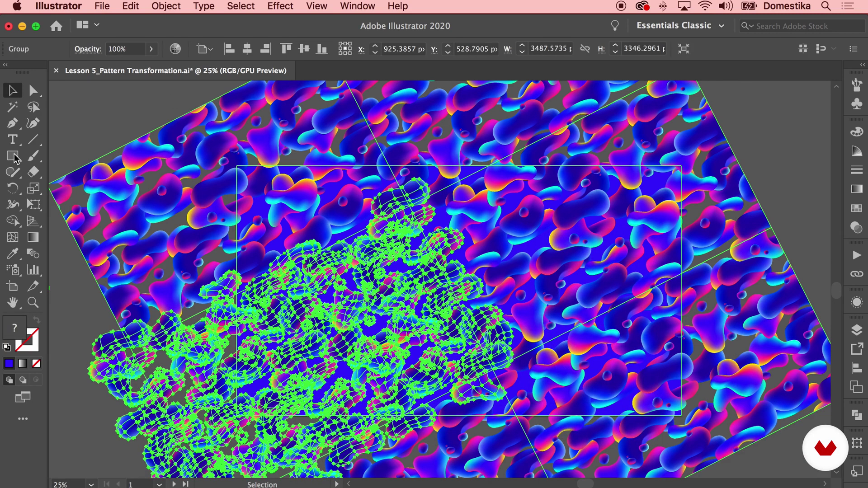
key("super+shift+a")
left_click(13, 156)
left_click_drag(237, 167, 681, 415)
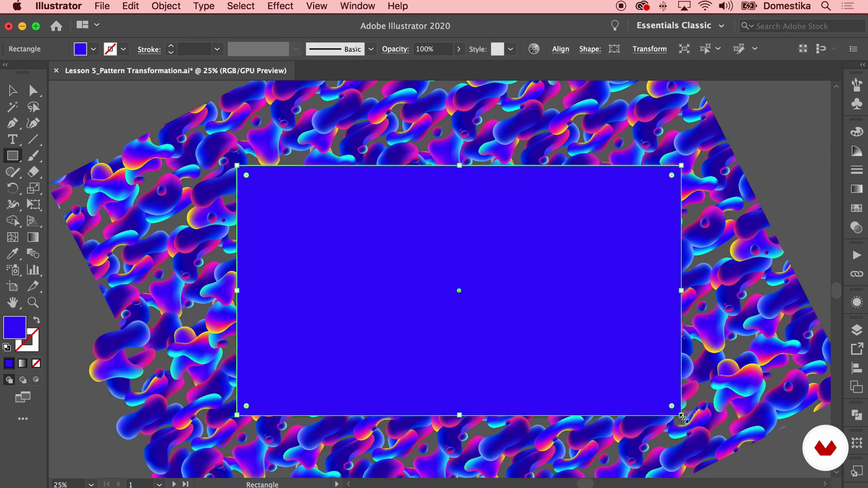
Step: Select the artboard-sized rectangle together with the pattern group, make a clipping mask from them, and deselect the result
left_click(12, 90)
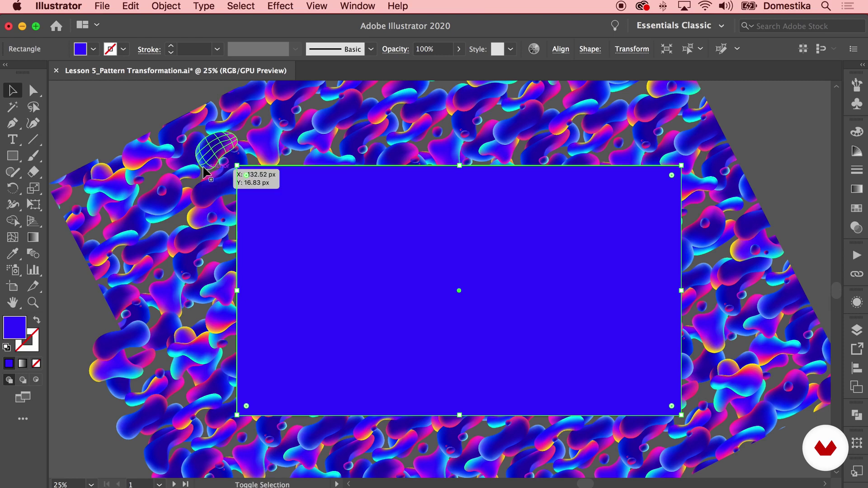
left_click(181, 154, "shift")
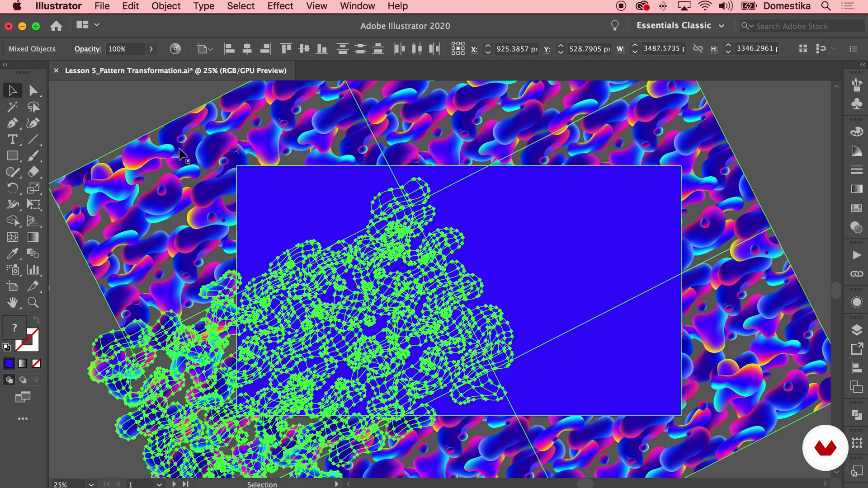
key("a")
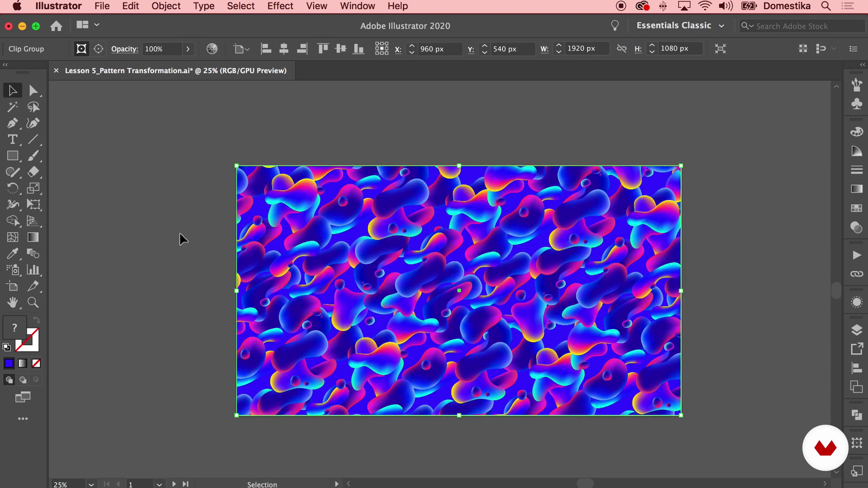
left_click(181, 246)
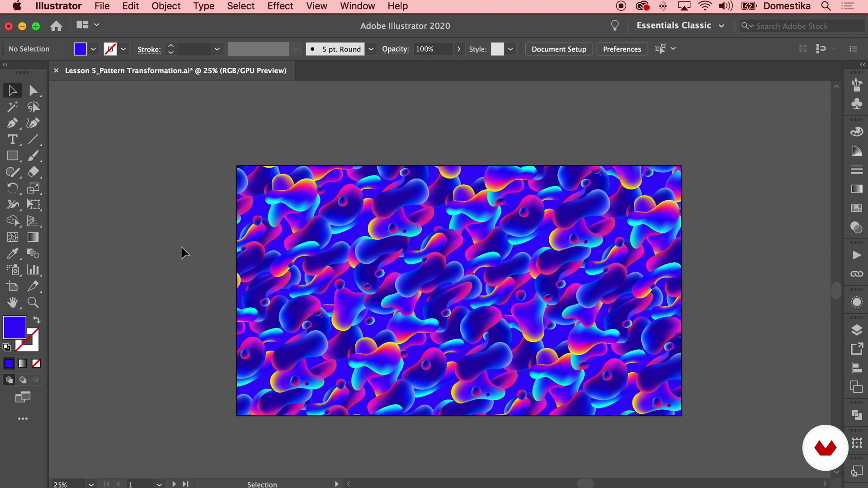
Step: Isolate the clip group and its nested group to check that individual mesh shapes can be selected, and exit isolation mode
left_click(376, 254)
double_click(377, 253)
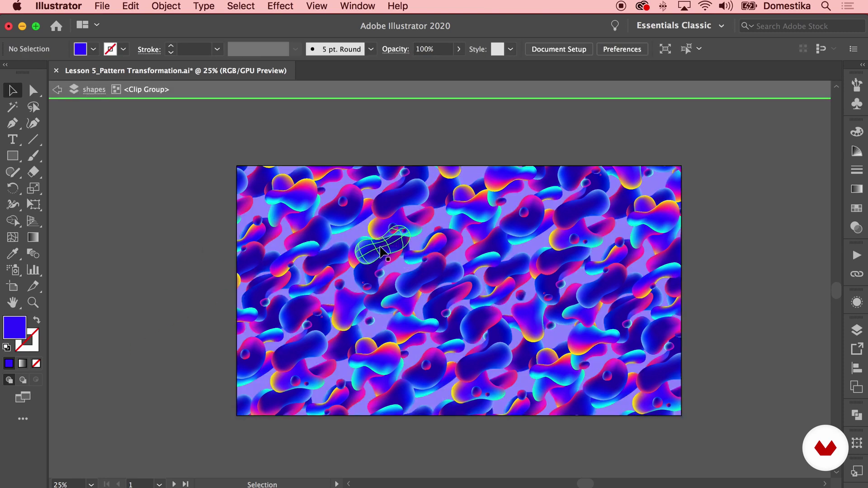
left_click(381, 250)
double_click(380, 249)
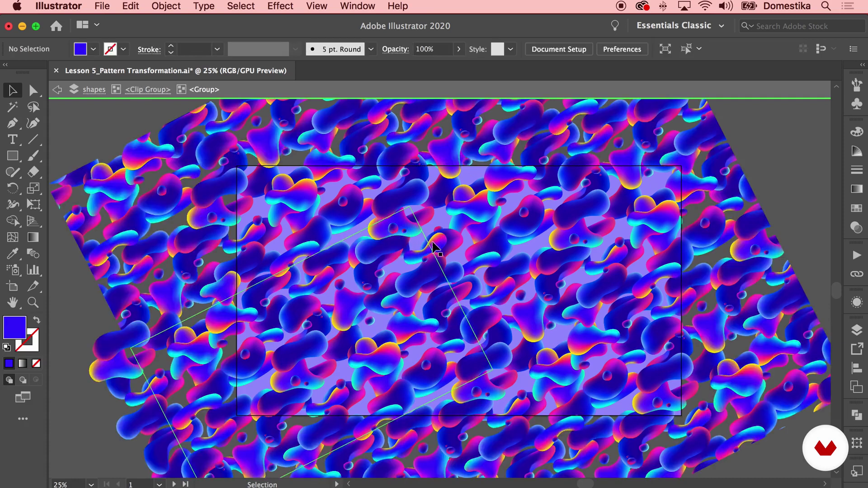
left_click(470, 257)
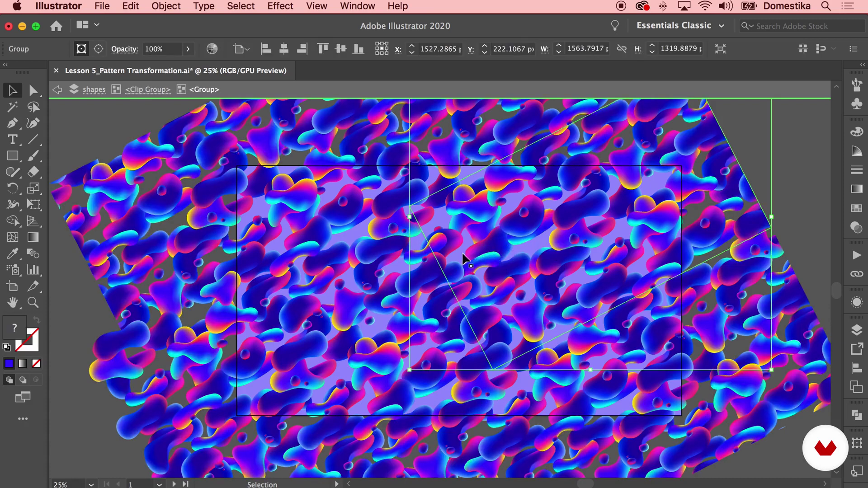
left_click(406, 242)
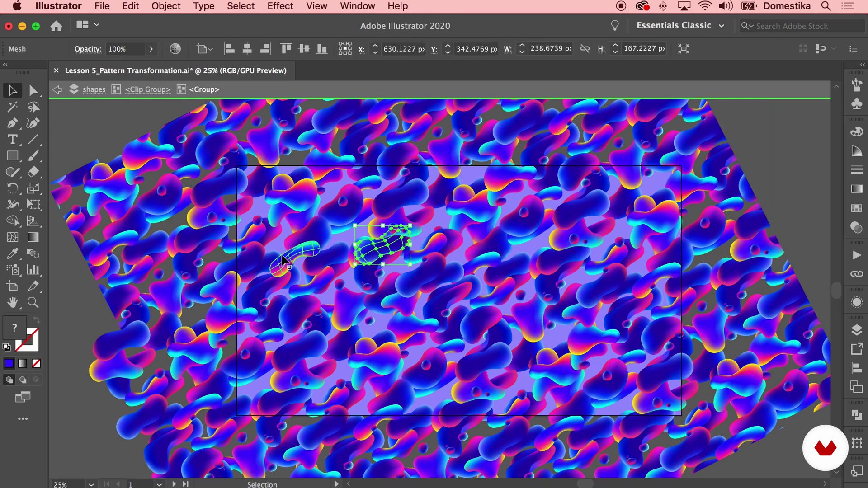
left_click(97, 112)
double_click(97, 112)
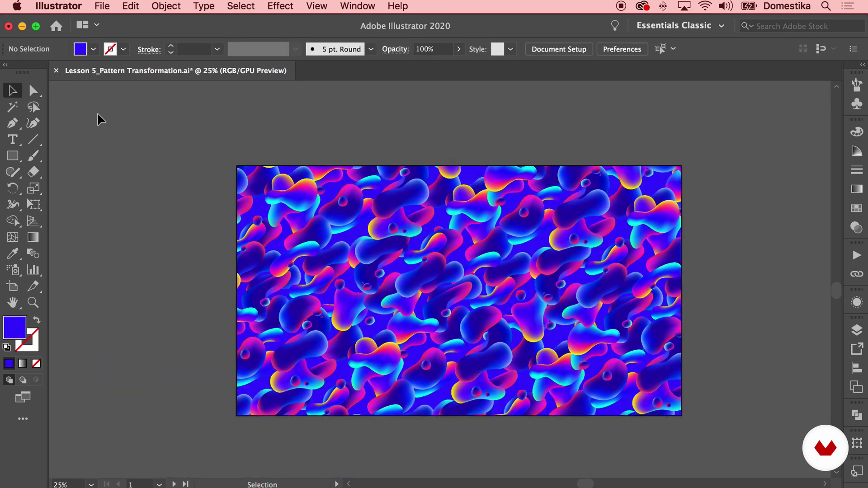